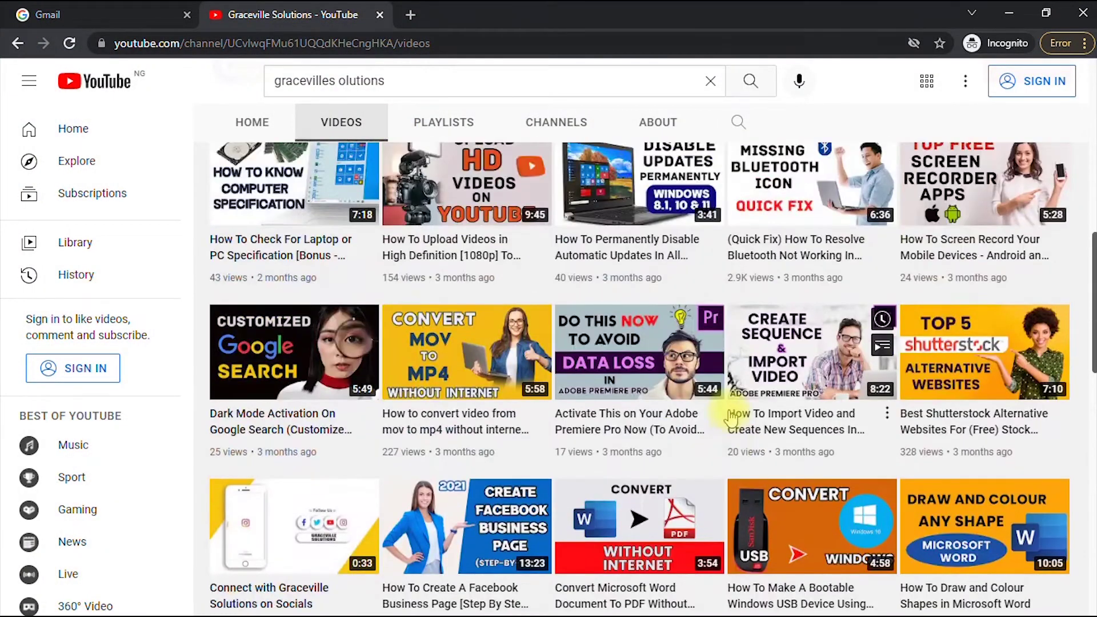
Switch from the YouTube channel page to the Gmail sign-in tab
left_click(111, 25)
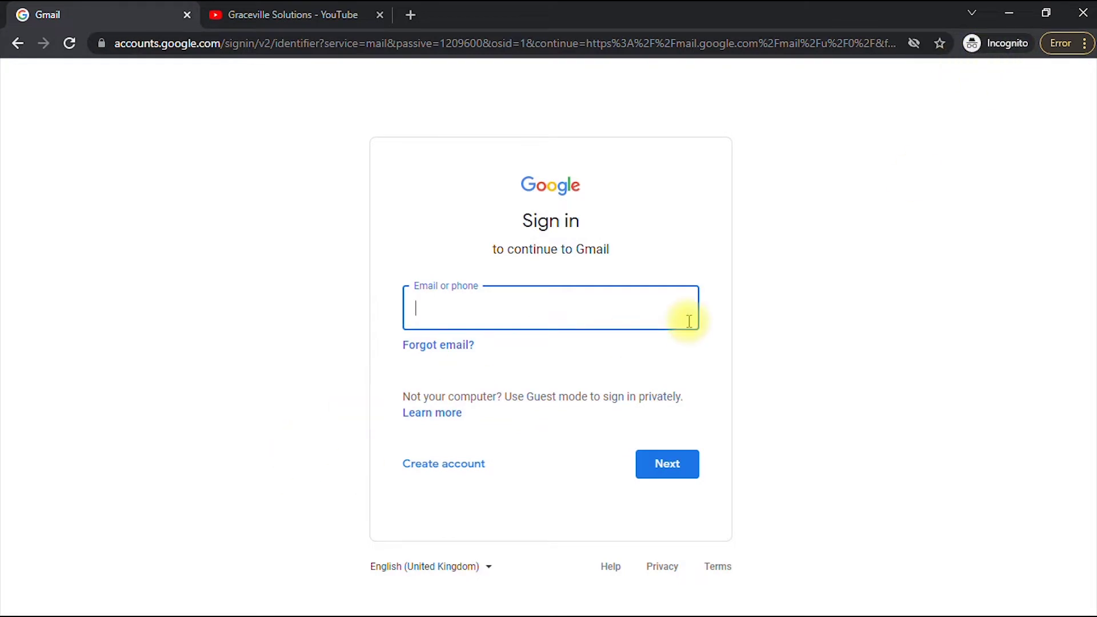
Go to gmail.com and choose to create a new account from the Gmail page
left_click(440, 45)
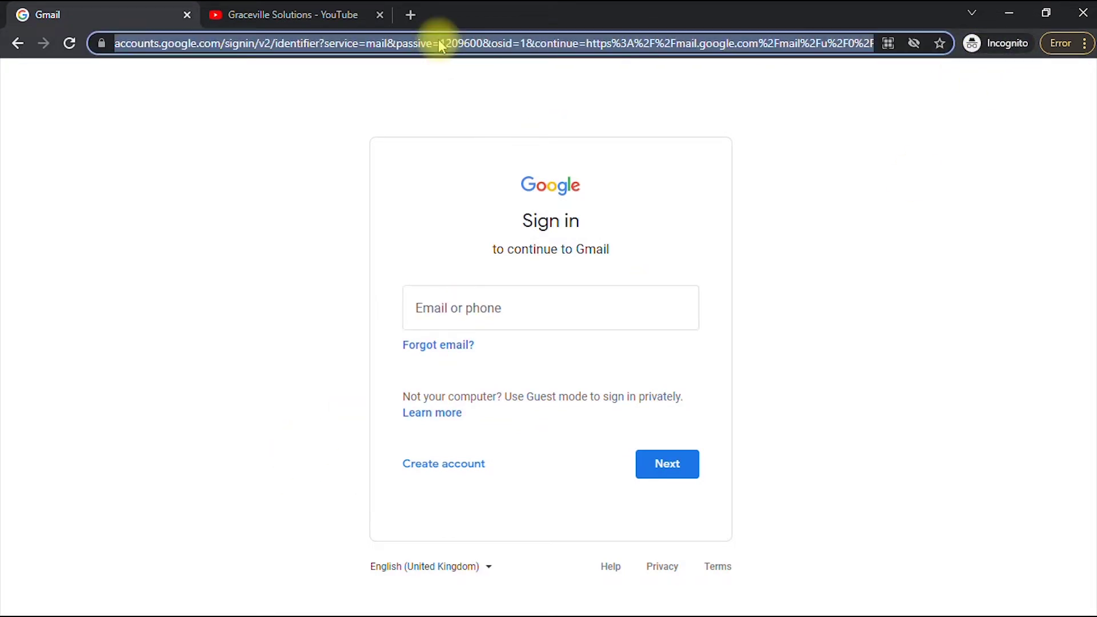
type("gmail.com")
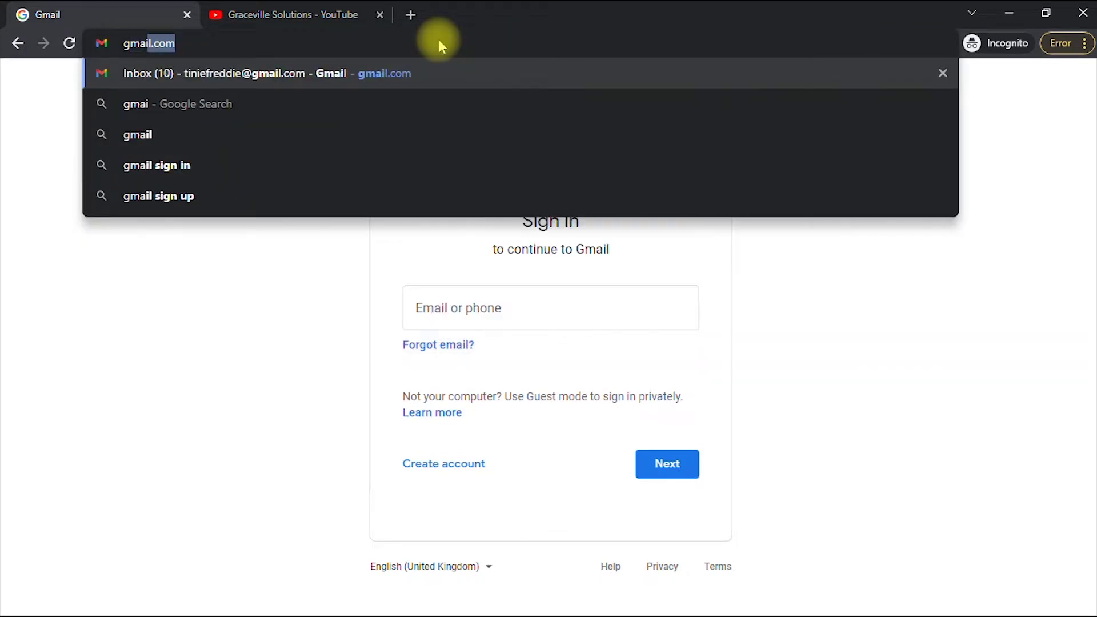
key("Return")
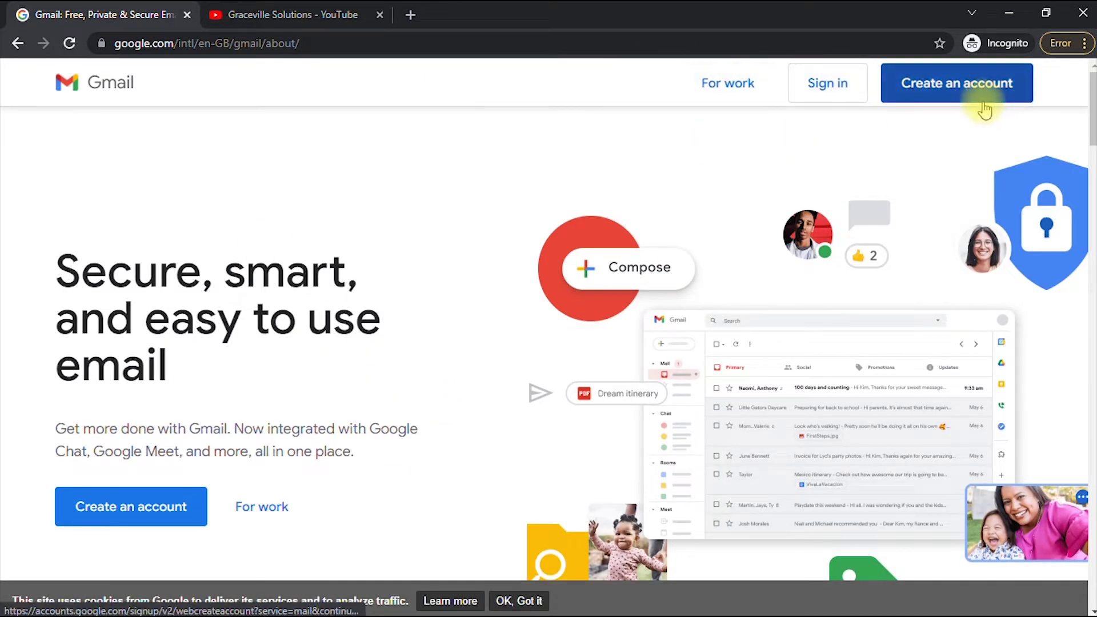
scroll(674, 269, "down", 4)
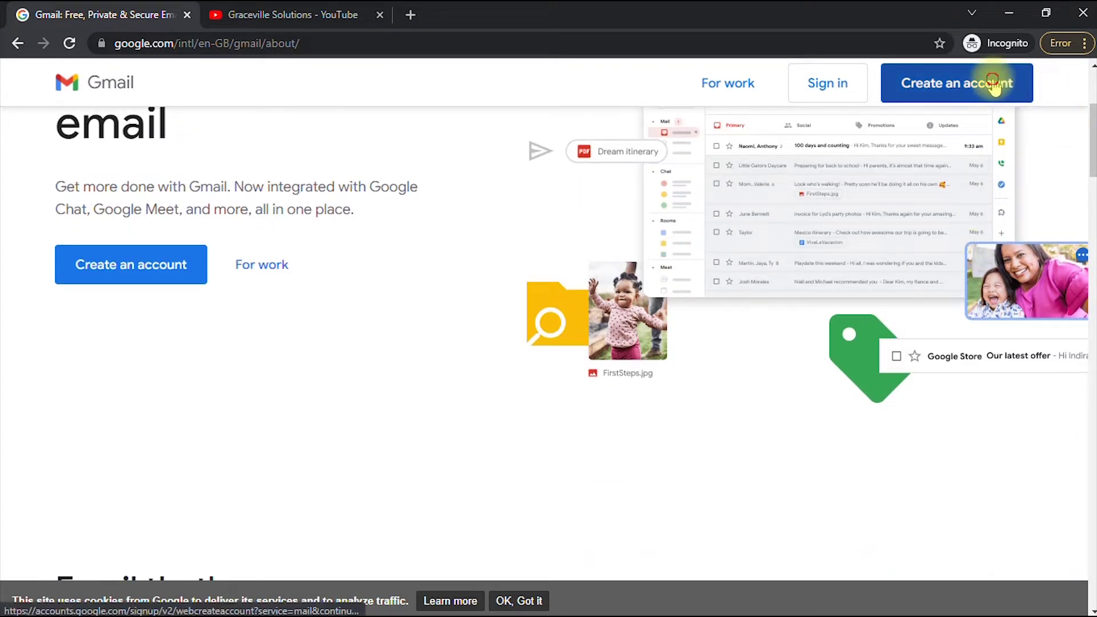
left_click(971, 86)
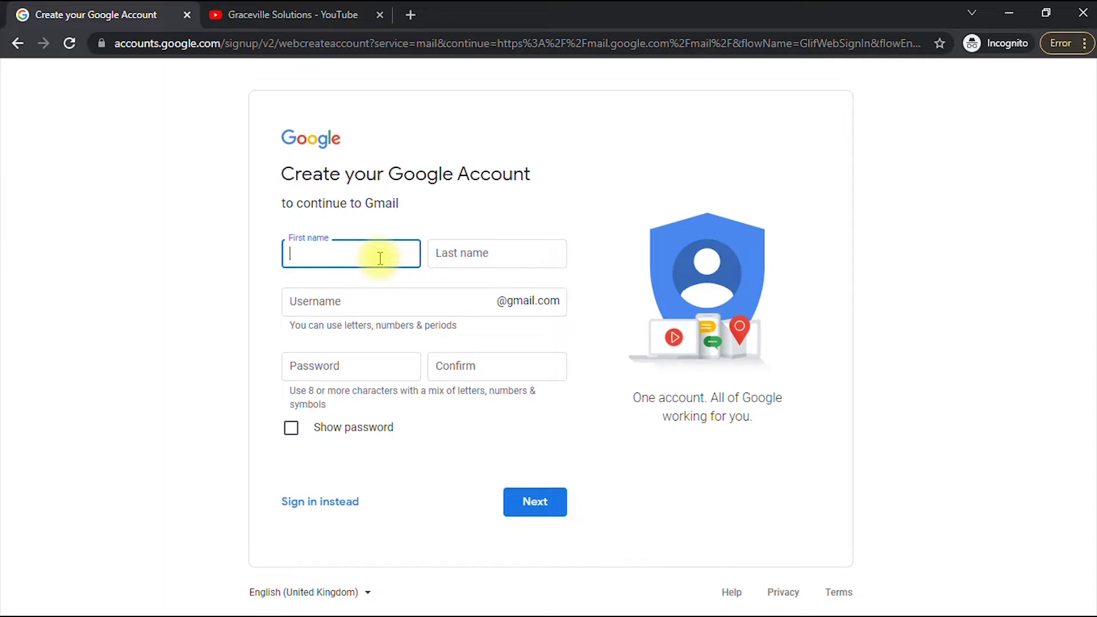
Fill in the first name and last name fields
key("BackSpace")
left_click(228, 269)
left_click(339, 249)
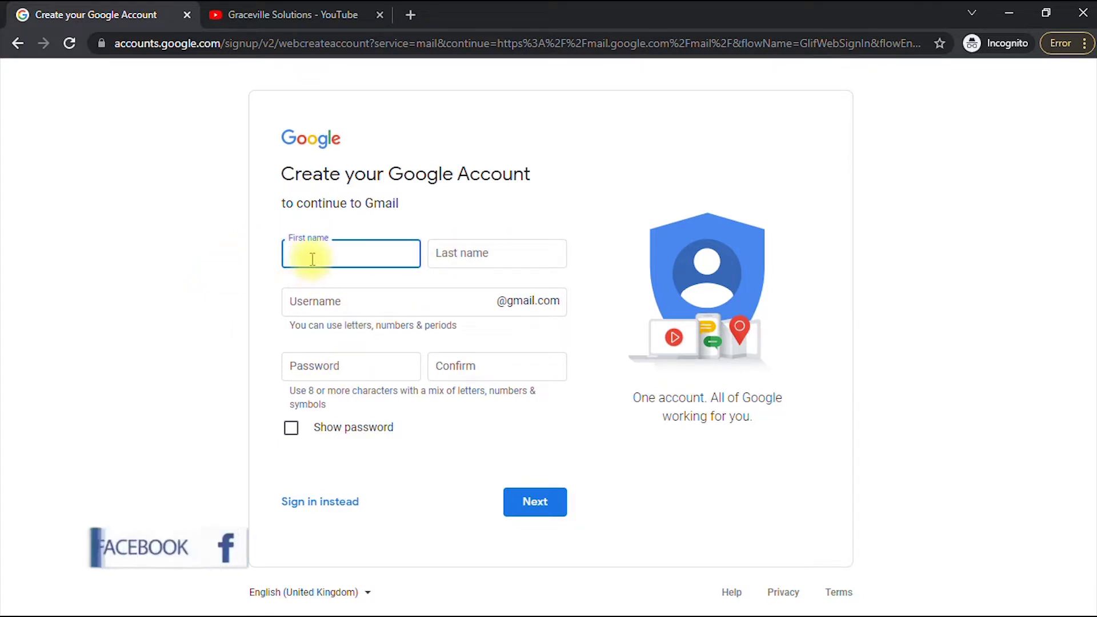
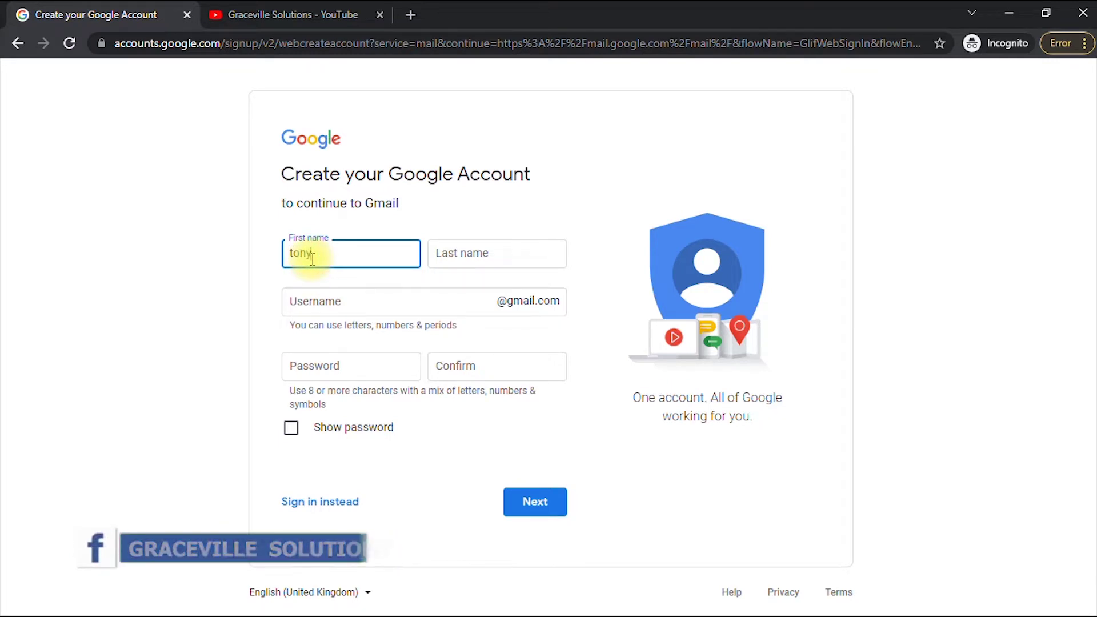
key("Tab")
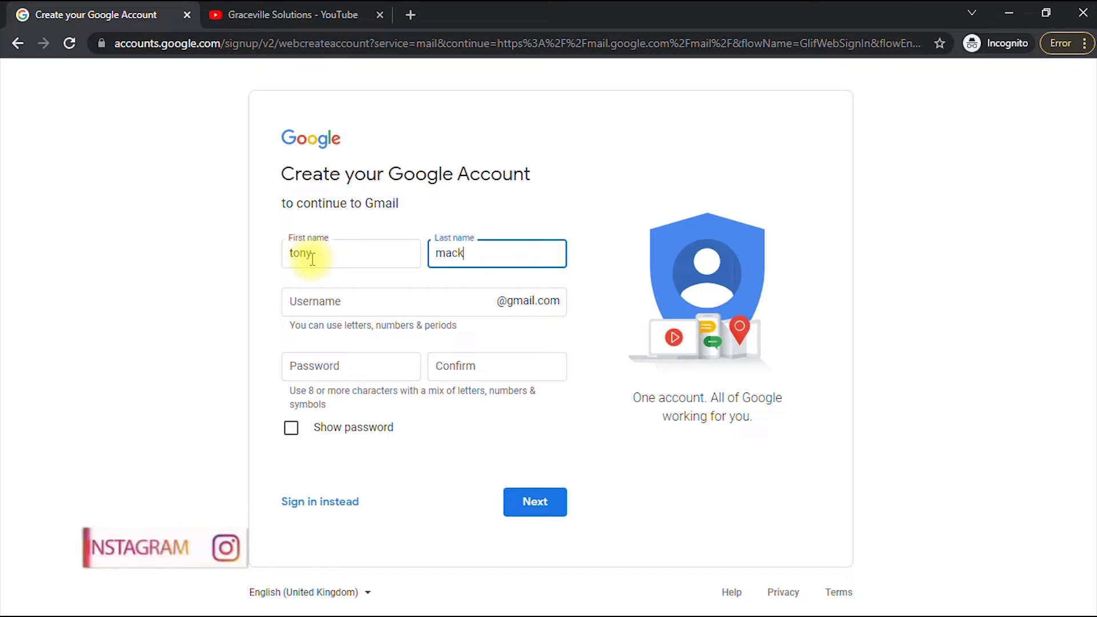
Enter a username combining the first and last names
left_click(340, 305)
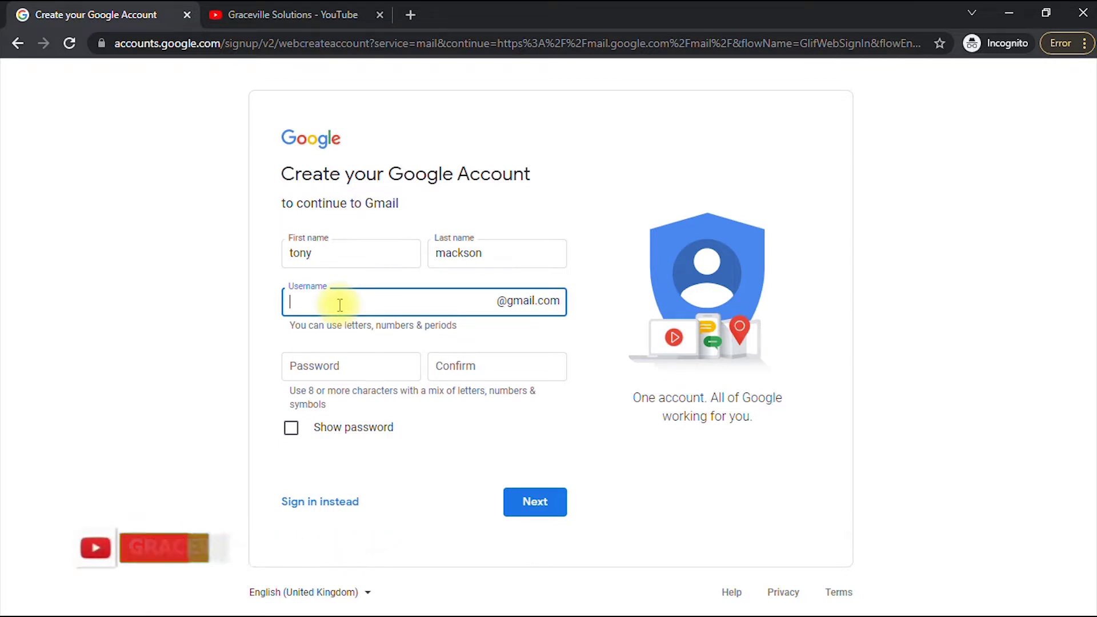
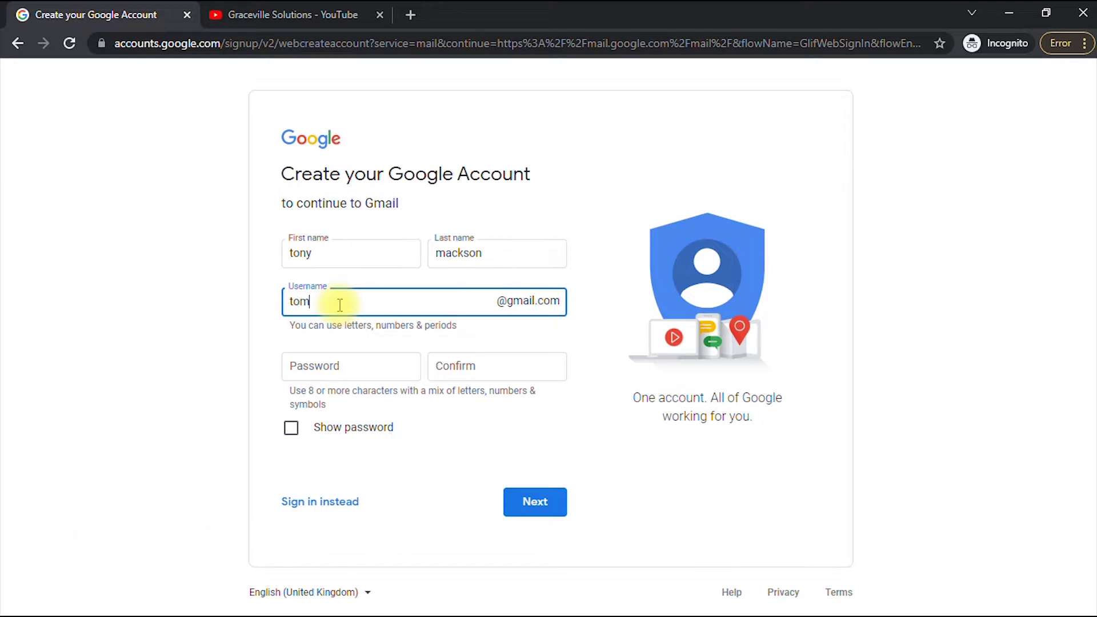
Swap the taken username for the first suggested available one and begin entering the password
left_click(209, 321)
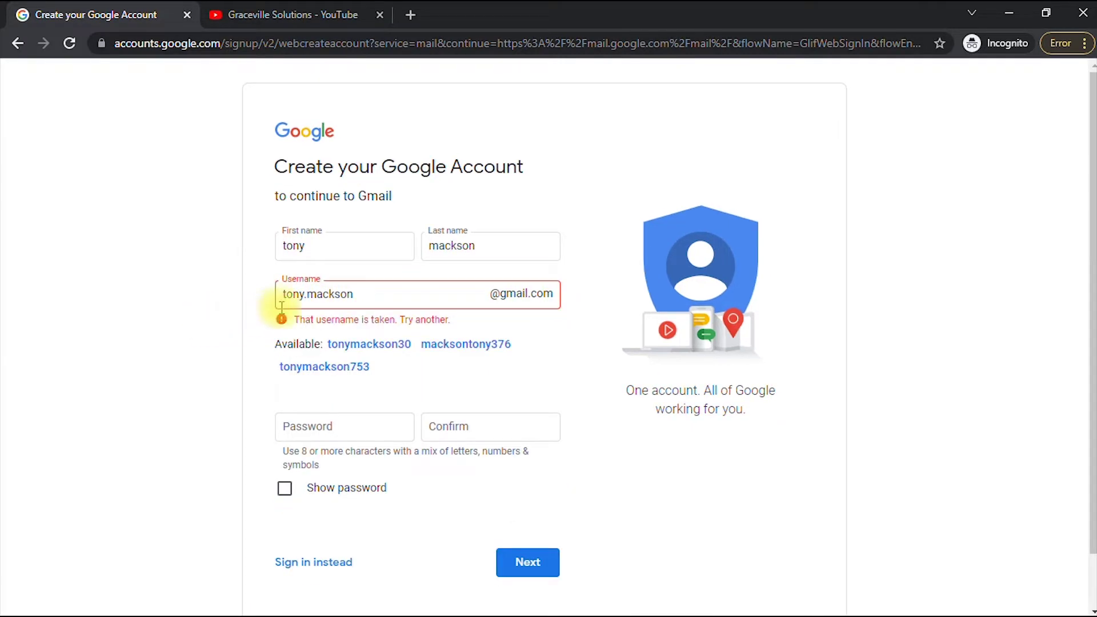
left_click(364, 289)
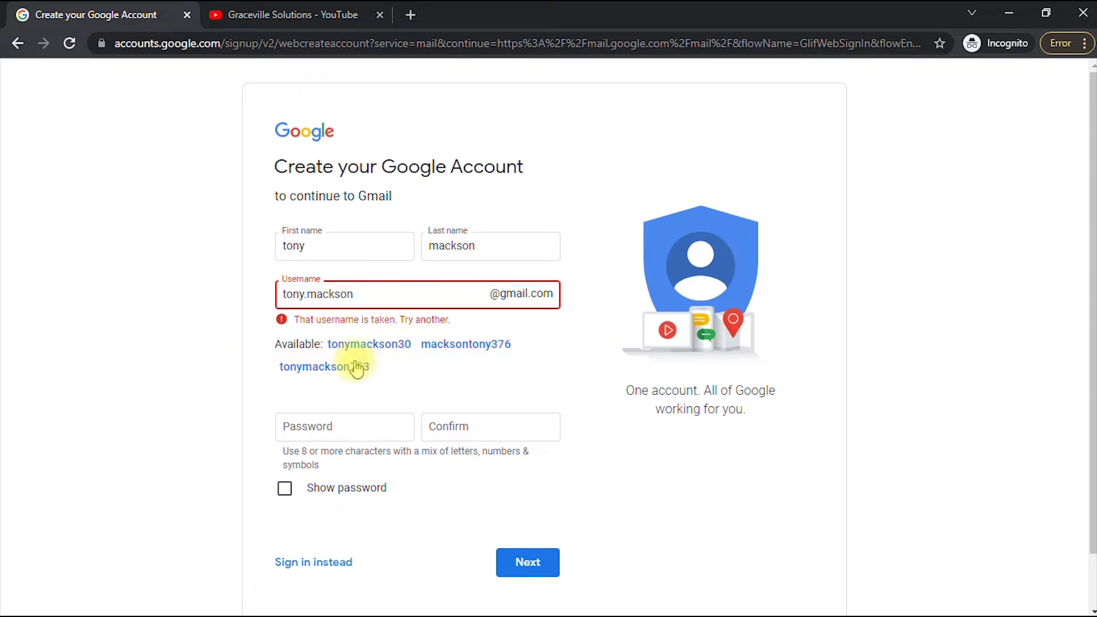
left_click(370, 344)
left_click(370, 369)
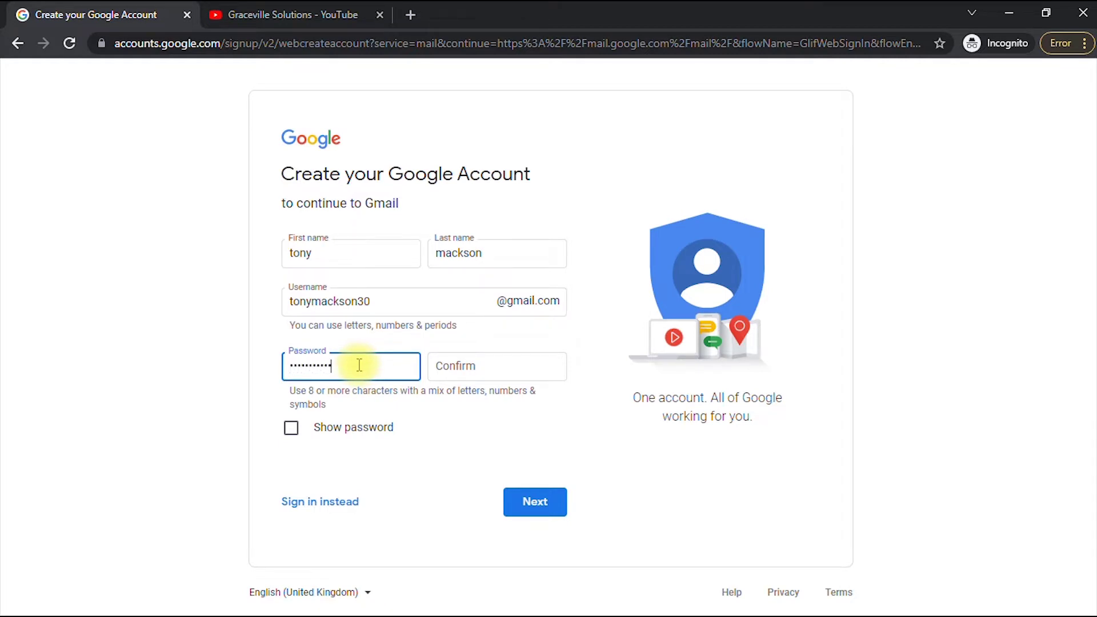
Retype the password in the Confirm field
left_click(513, 364)
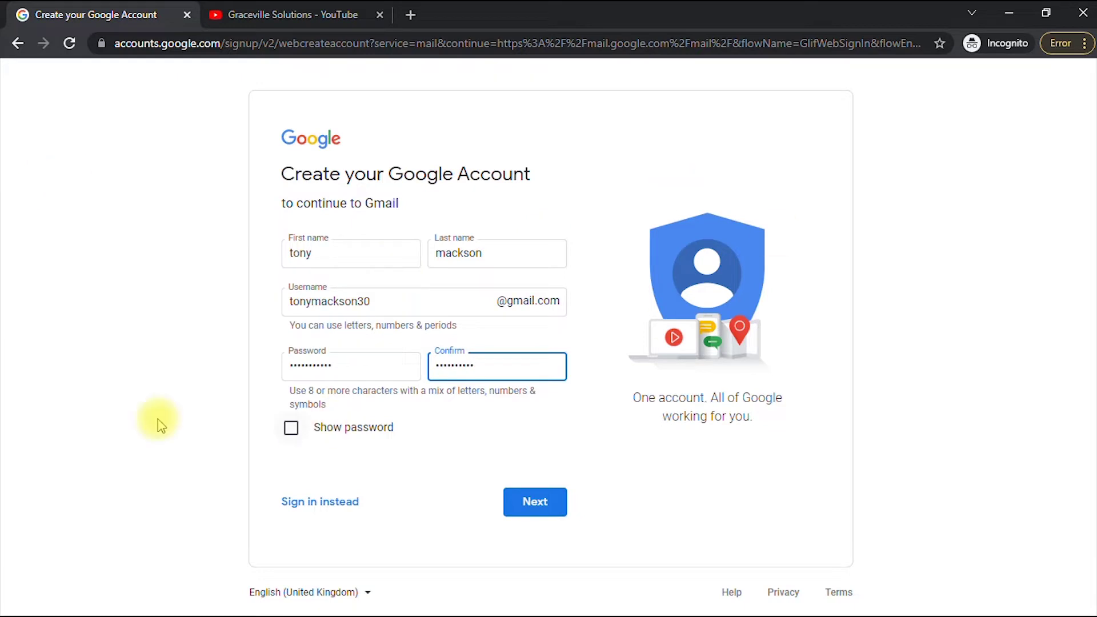
Attempt to submit, then check the password after the mismatch error
left_click(529, 502)
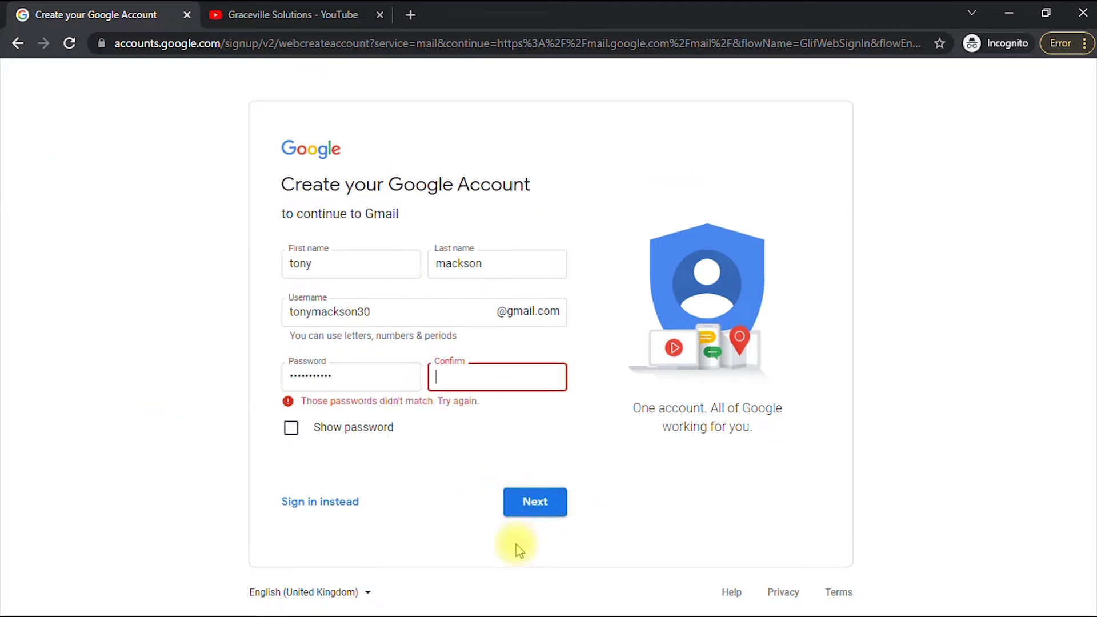
left_click(454, 375)
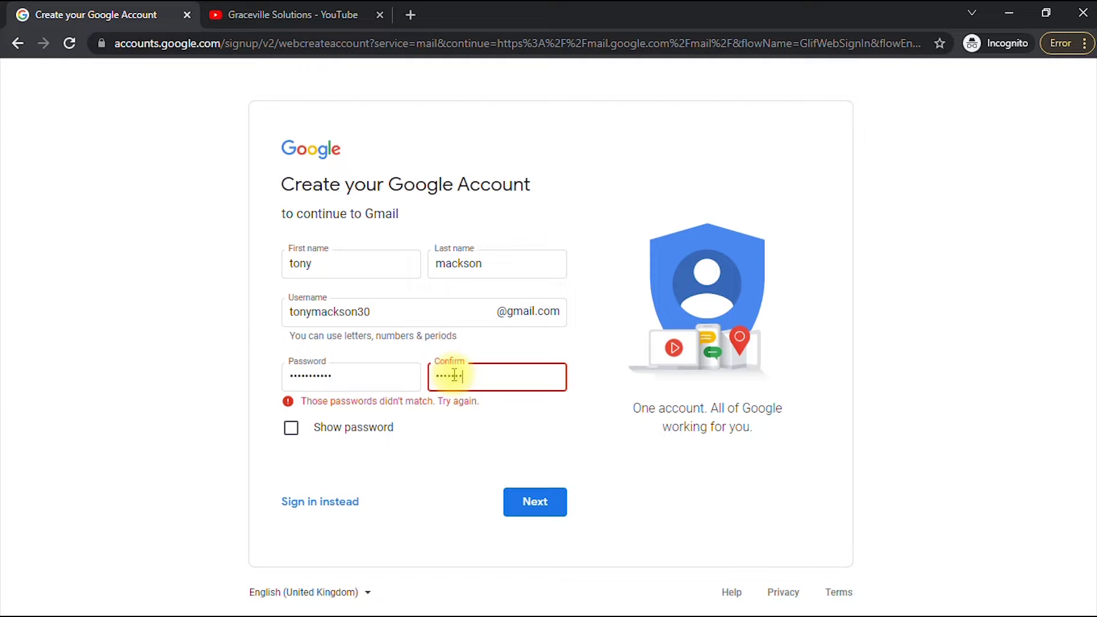
left_click(166, 363)
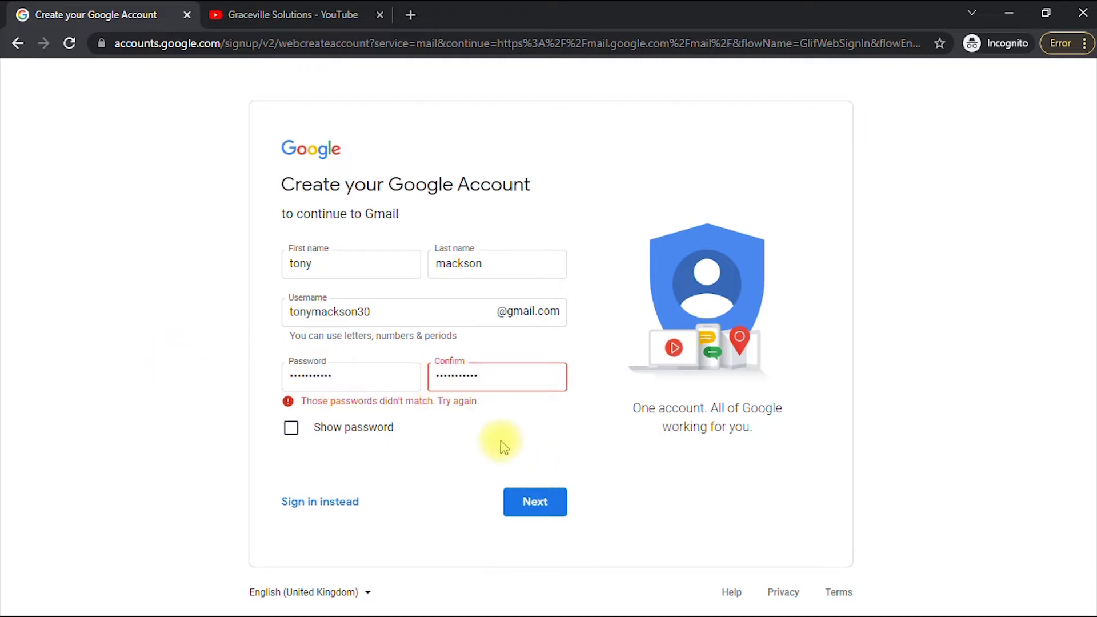
left_click(541, 502)
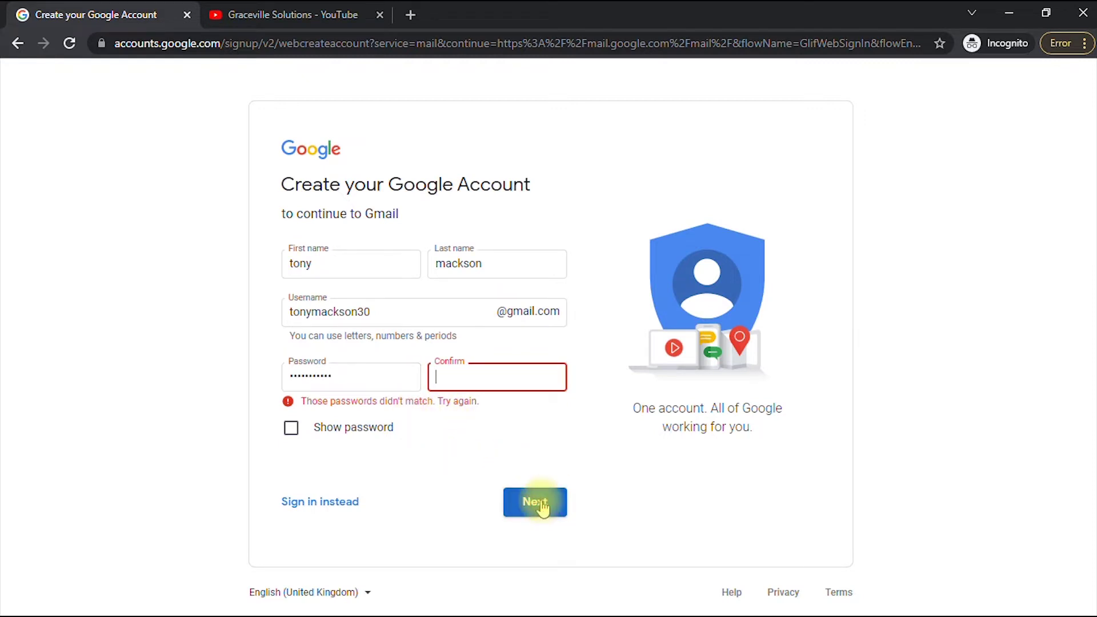
left_click(291, 430)
left_click(293, 432)
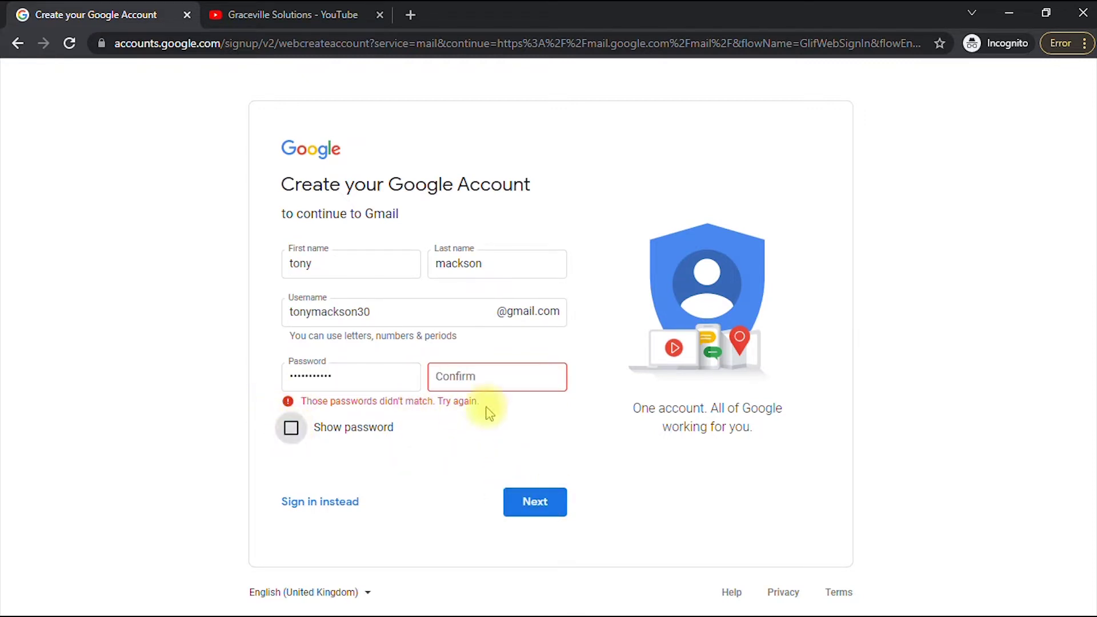
left_click(482, 374)
Remove the extra password character, retype the confirmation so both match, and submit
left_click(291, 427)
left_click(386, 376)
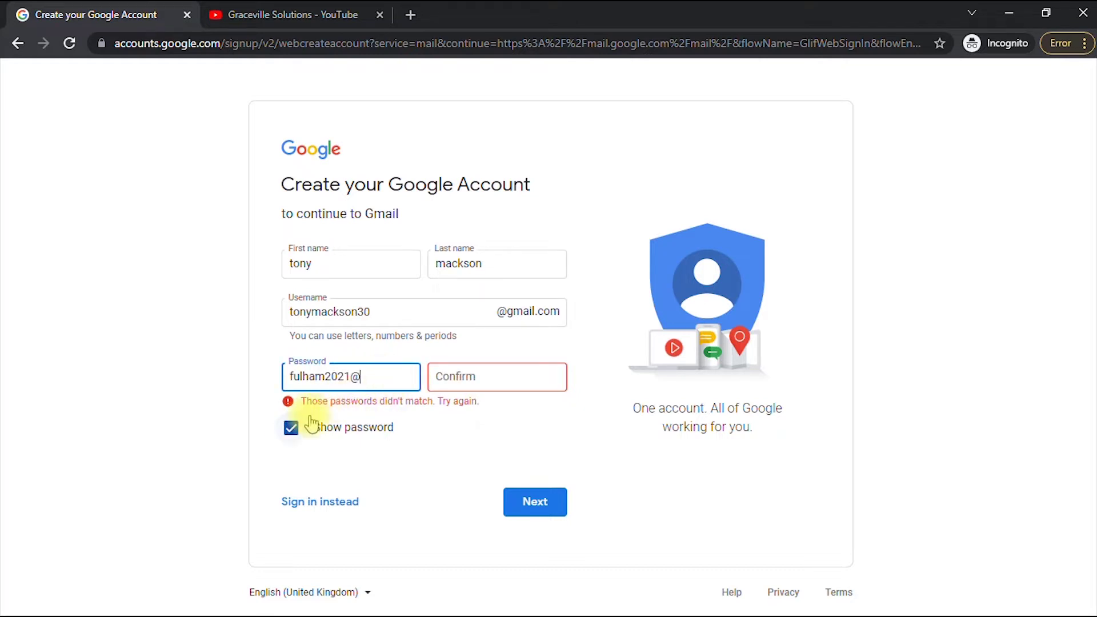
key("BackSpace")
left_click(295, 428)
left_click(468, 376)
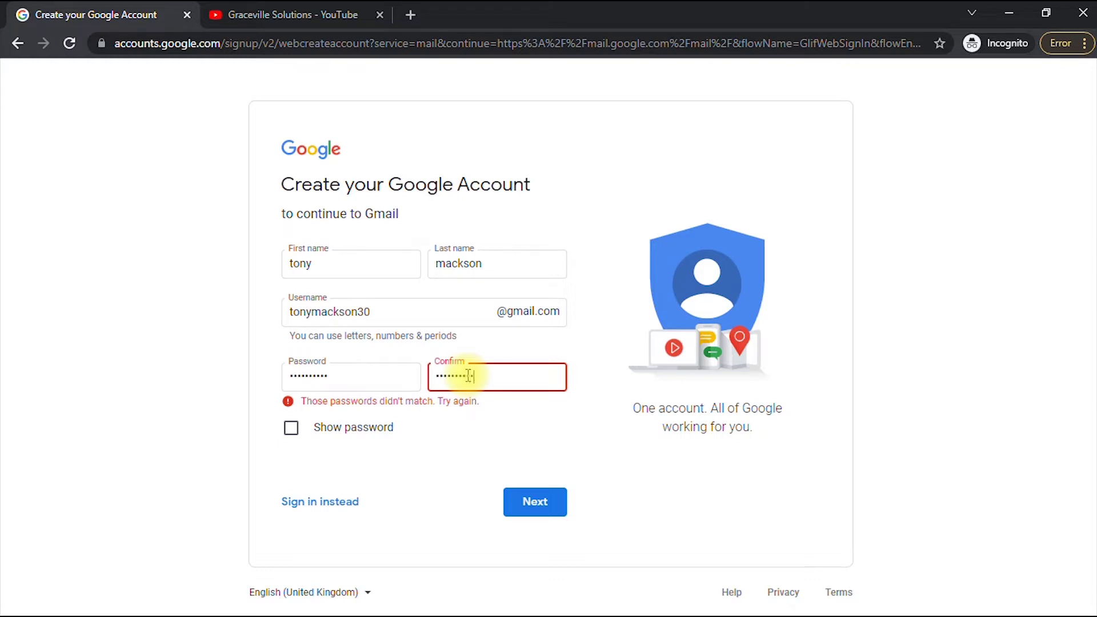
left_click(214, 461)
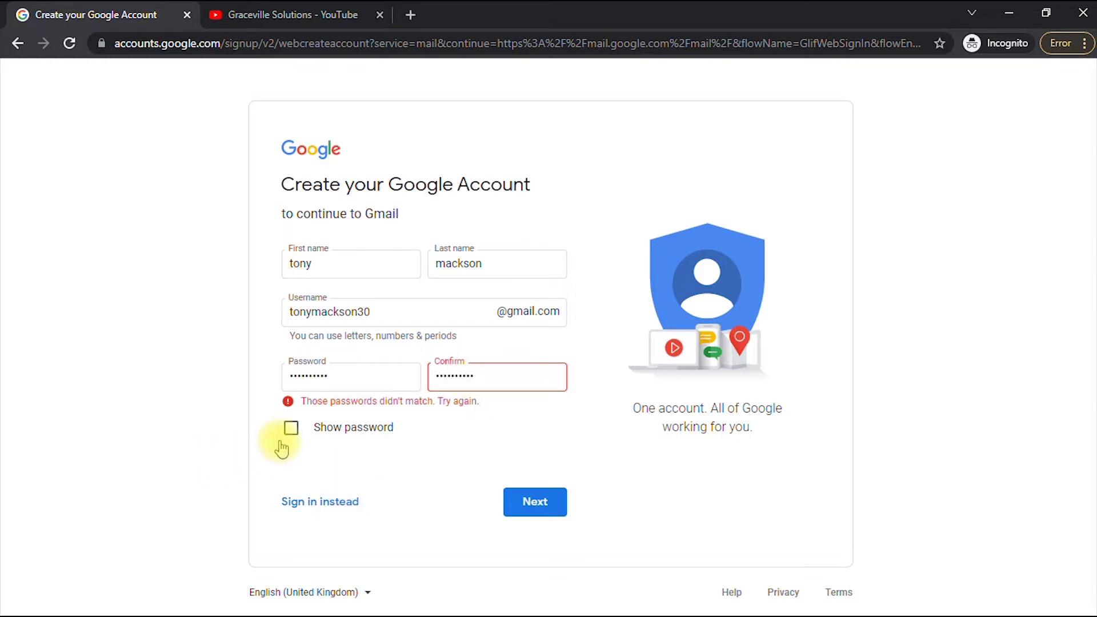
left_click(292, 429)
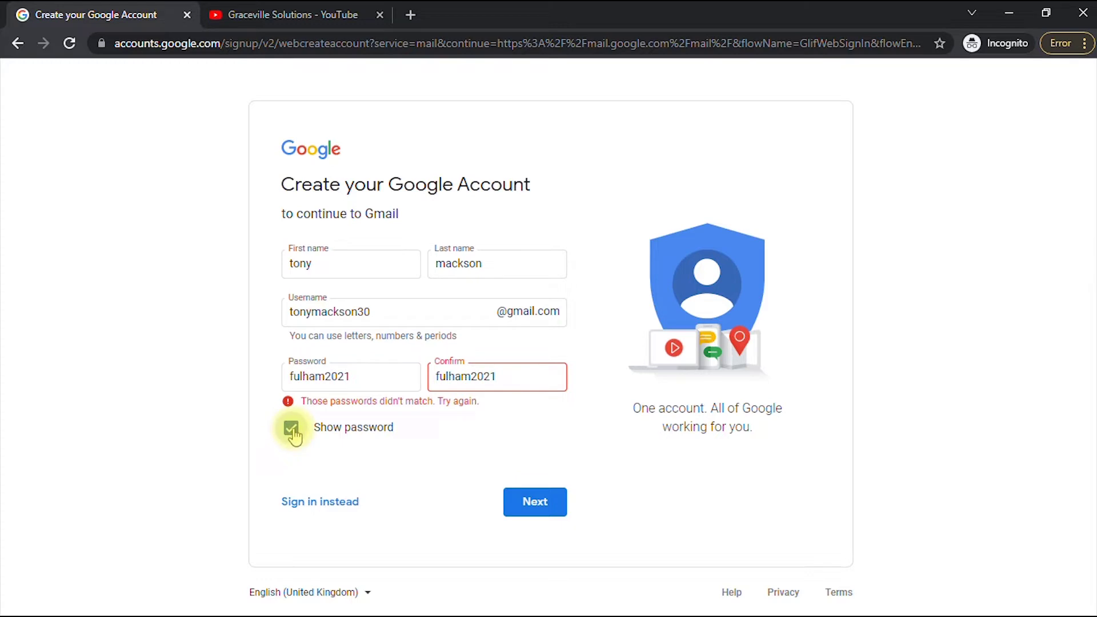
left_click(292, 433)
left_click(551, 500)
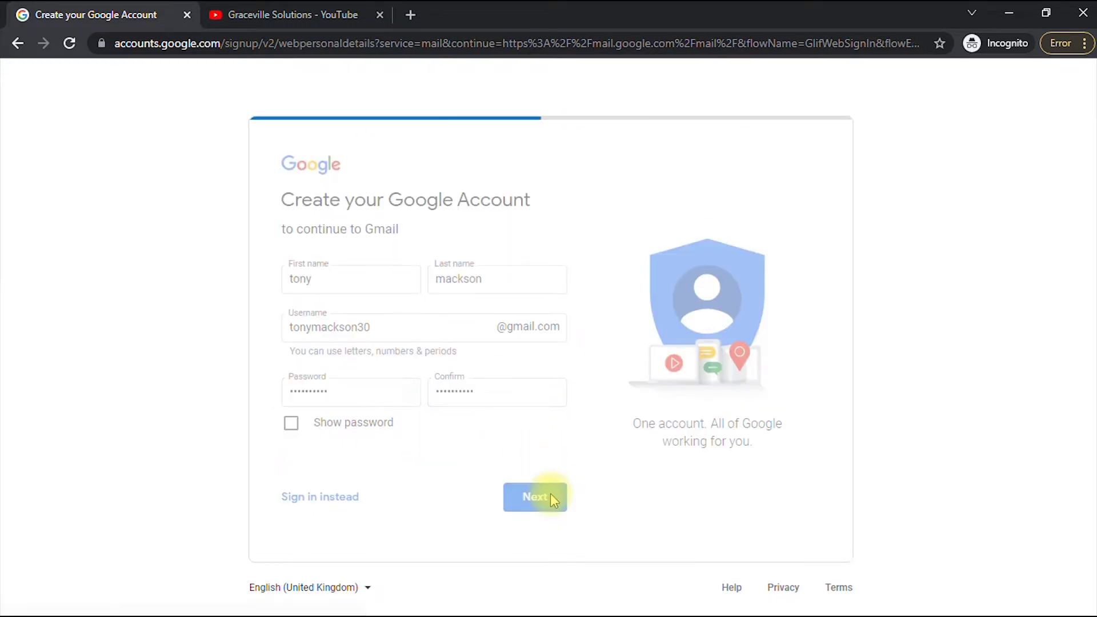
Browse the phone country code list and close it, keeping Nigeria selected
scroll(420, 411, "down", 3)
scroll(423, 412, "up", 3)
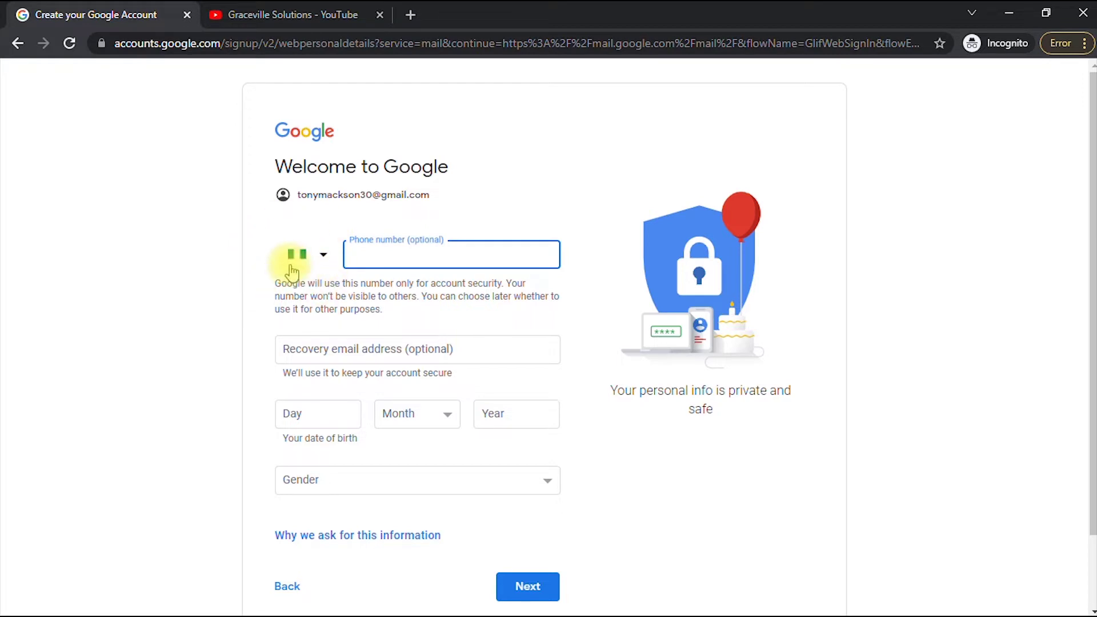
left_click(323, 261)
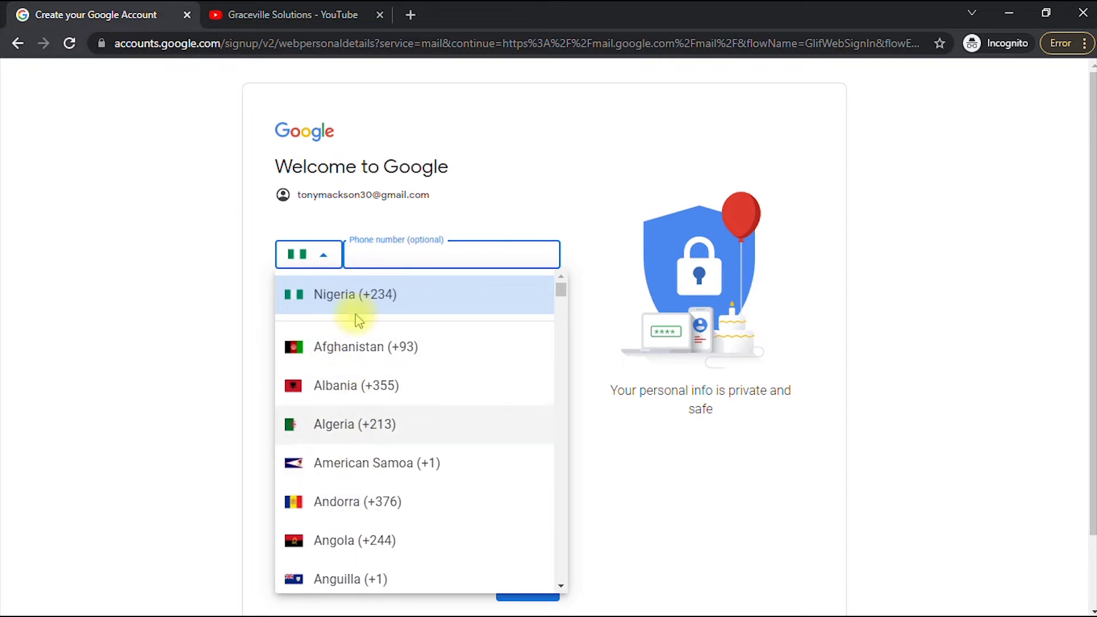
scroll(360, 423, "down", 10)
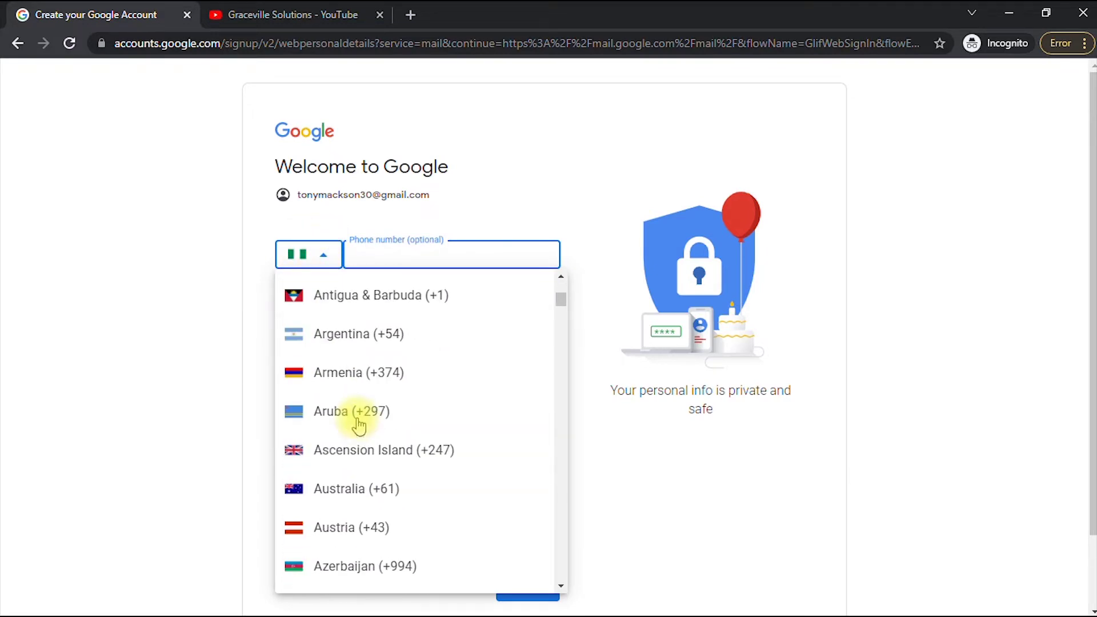
scroll(337, 410, "down", 6)
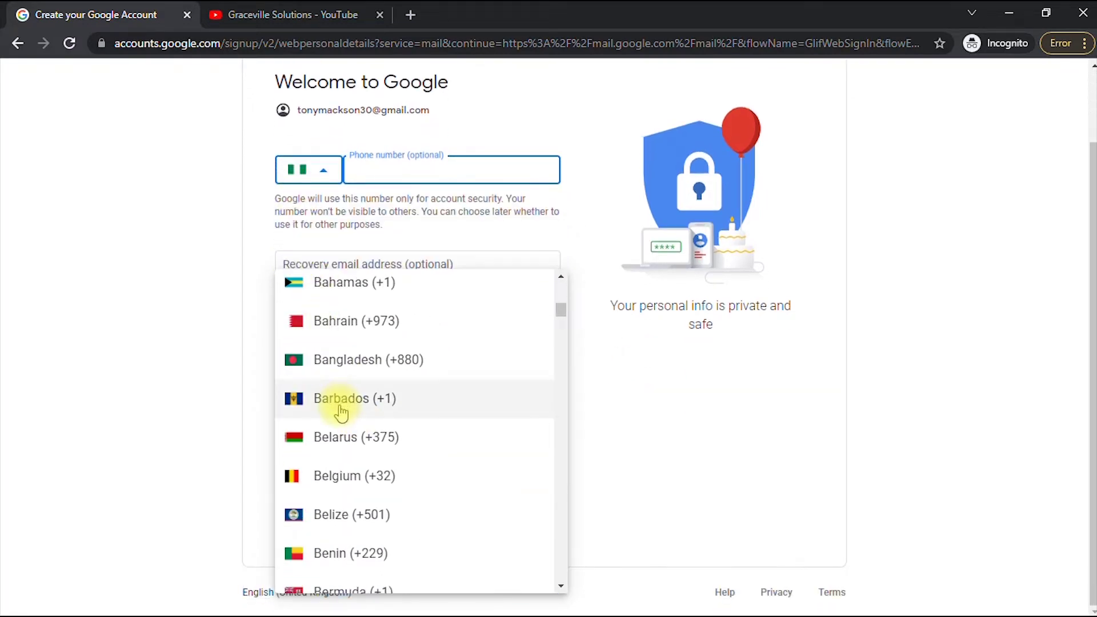
scroll(338, 405, "up", 2)
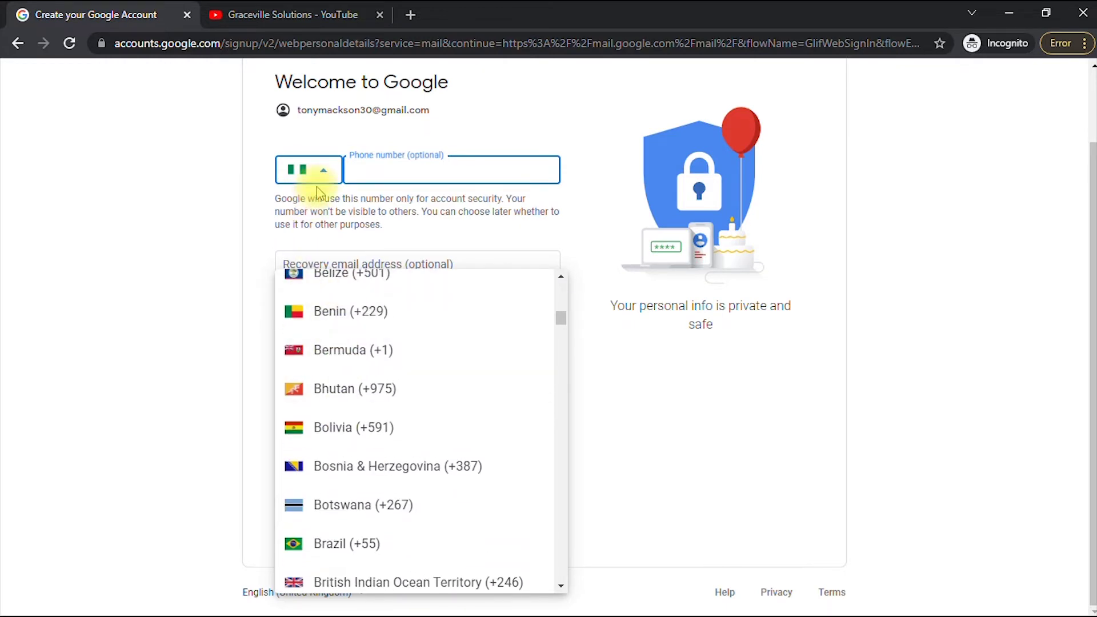
left_click(229, 228)
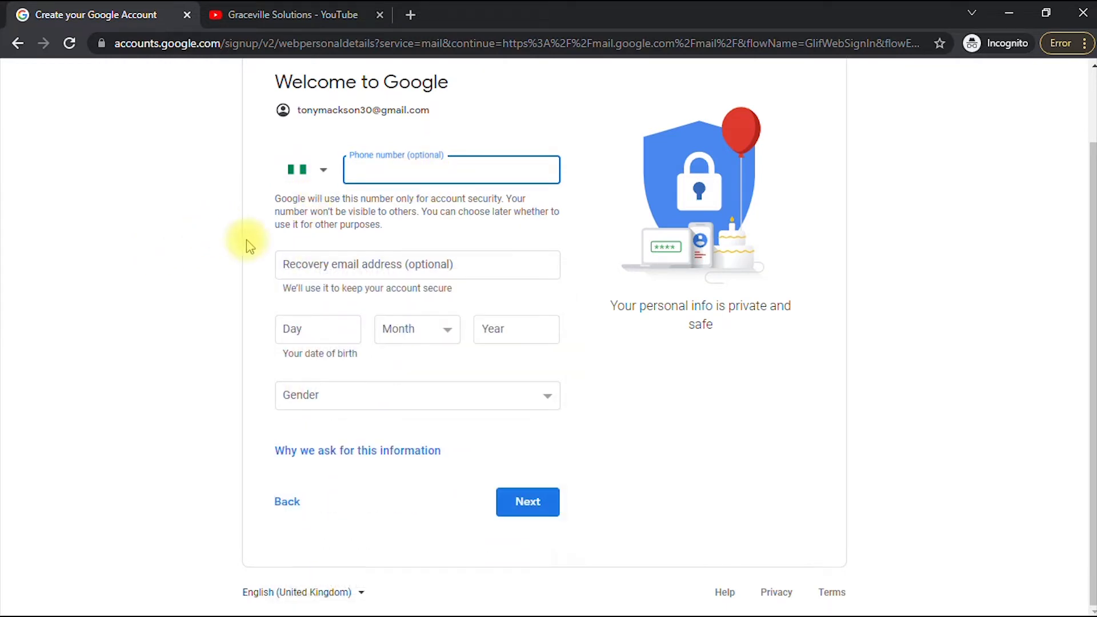
scroll(246, 239, "up", 2)
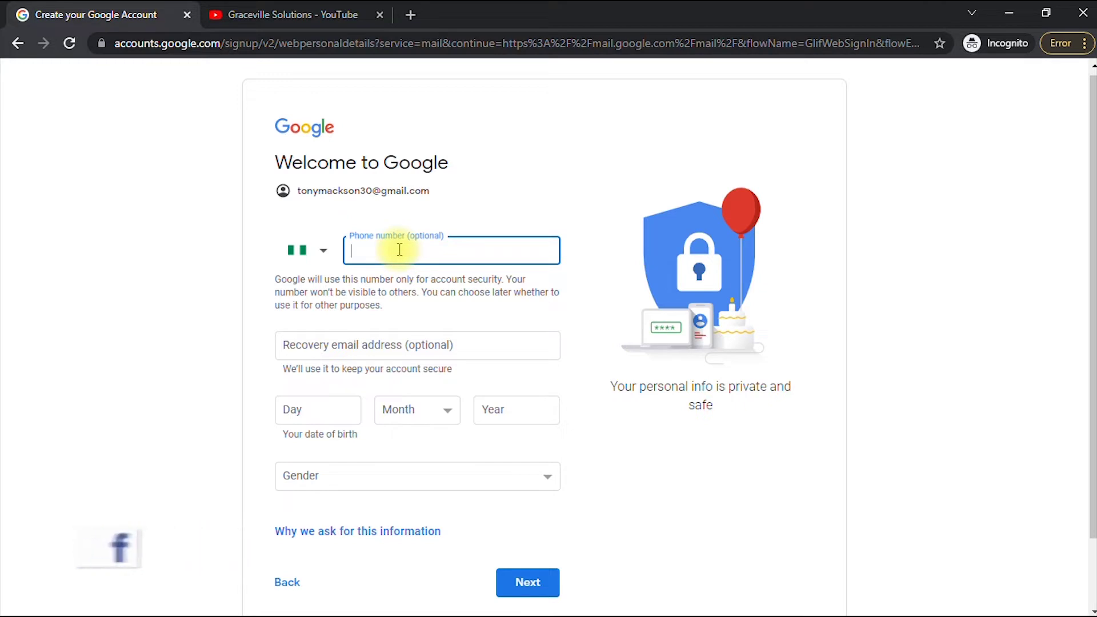
scroll(399, 252, "down", 2)
scroll(399, 255, "up", 2)
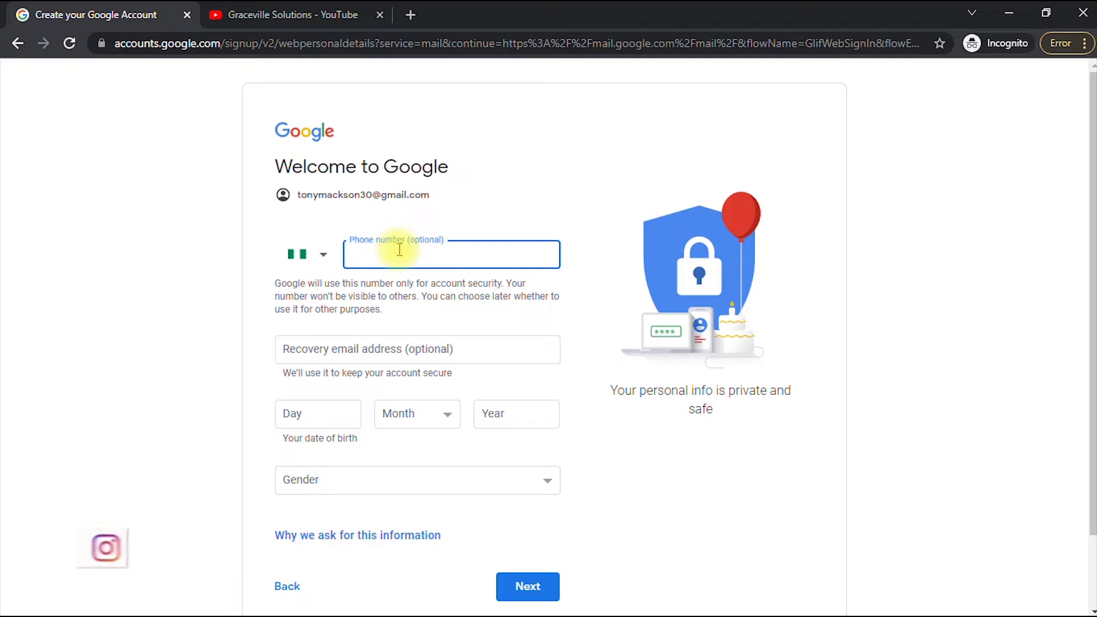
scroll(430, 252, "down", 2)
scroll(429, 251, "up", 2)
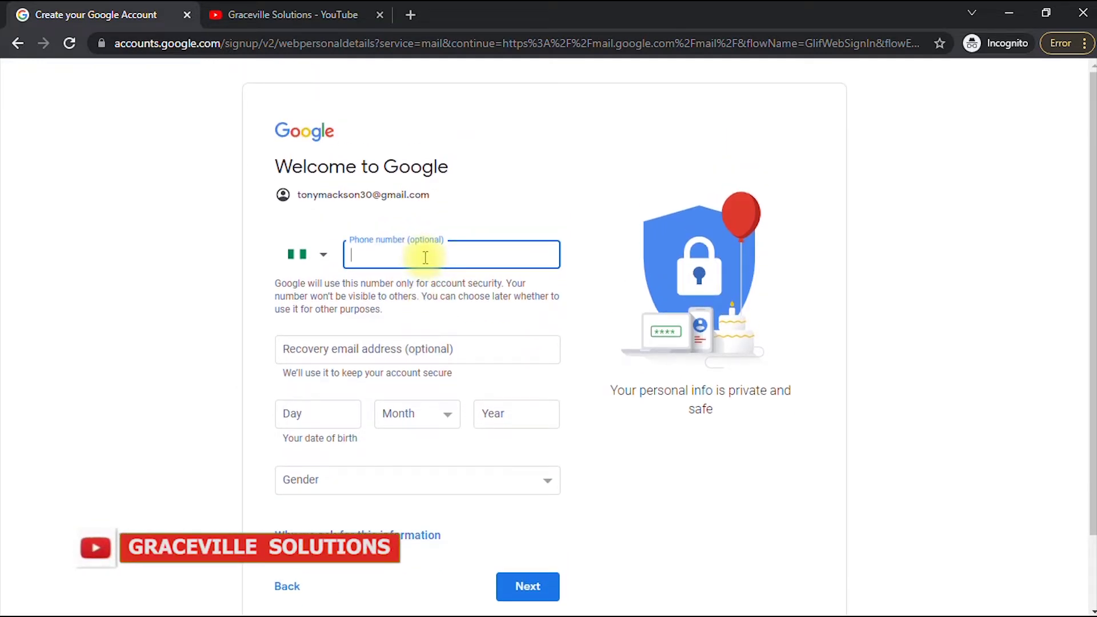
scroll(425, 257, "down", 2)
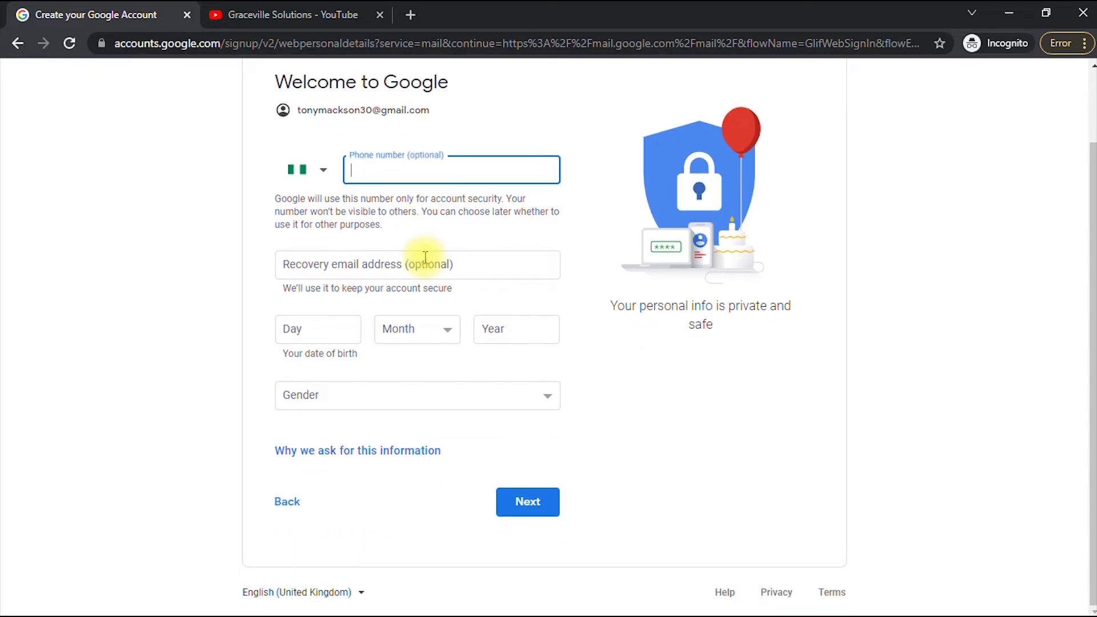
left_click(426, 260)
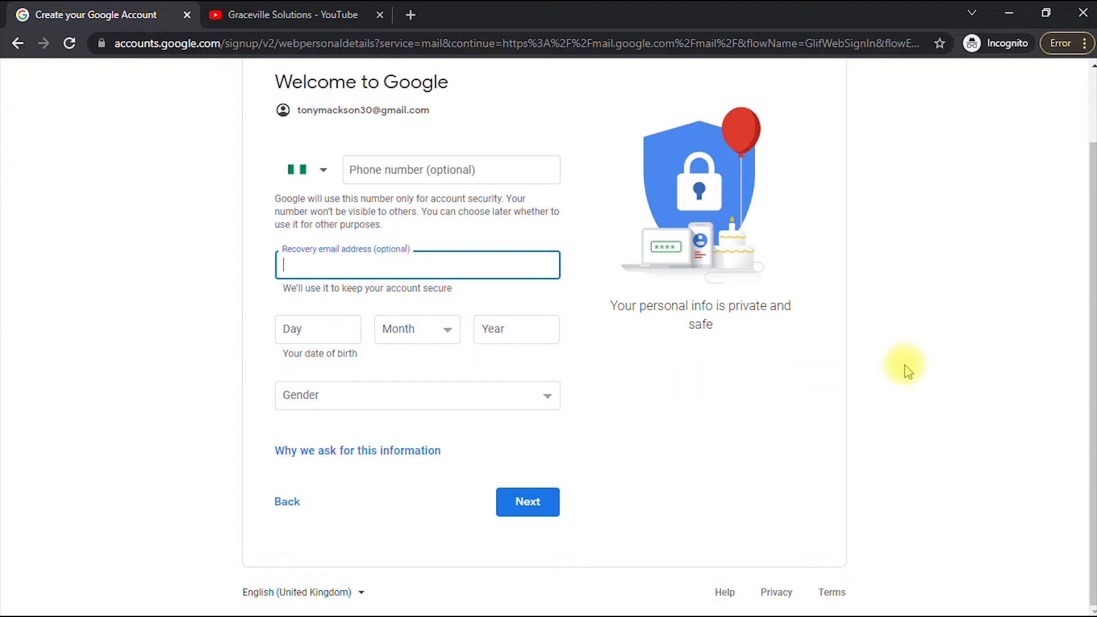
scroll(968, 360, "up", 2)
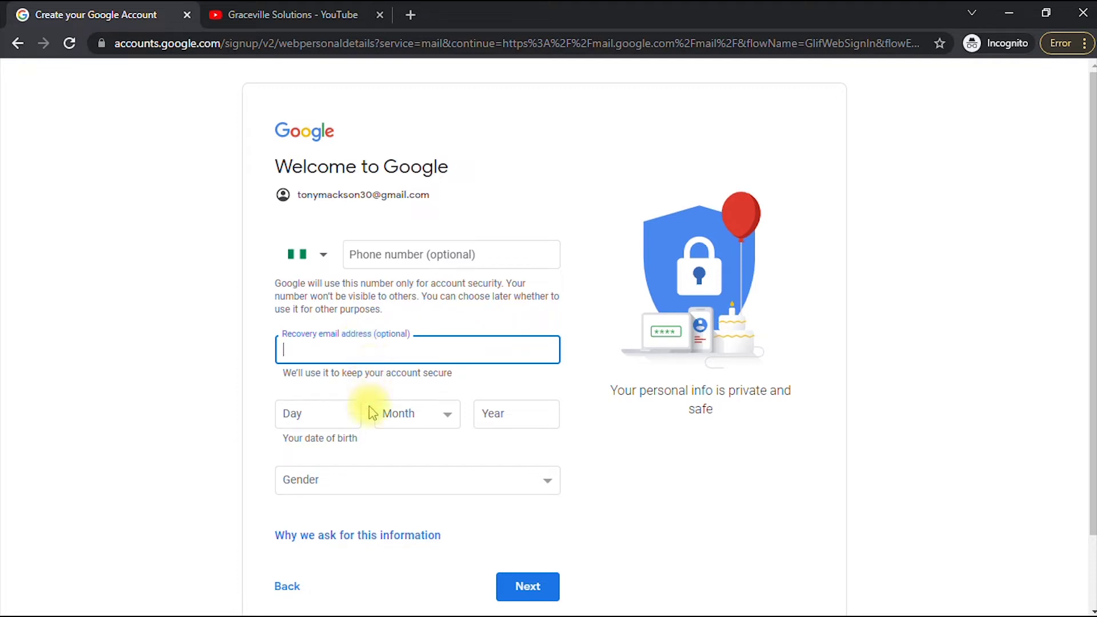
Set the birth date to 1 December 1995 and gender to Male, then continue
scroll(362, 409, "down", 2)
left_click(326, 319)
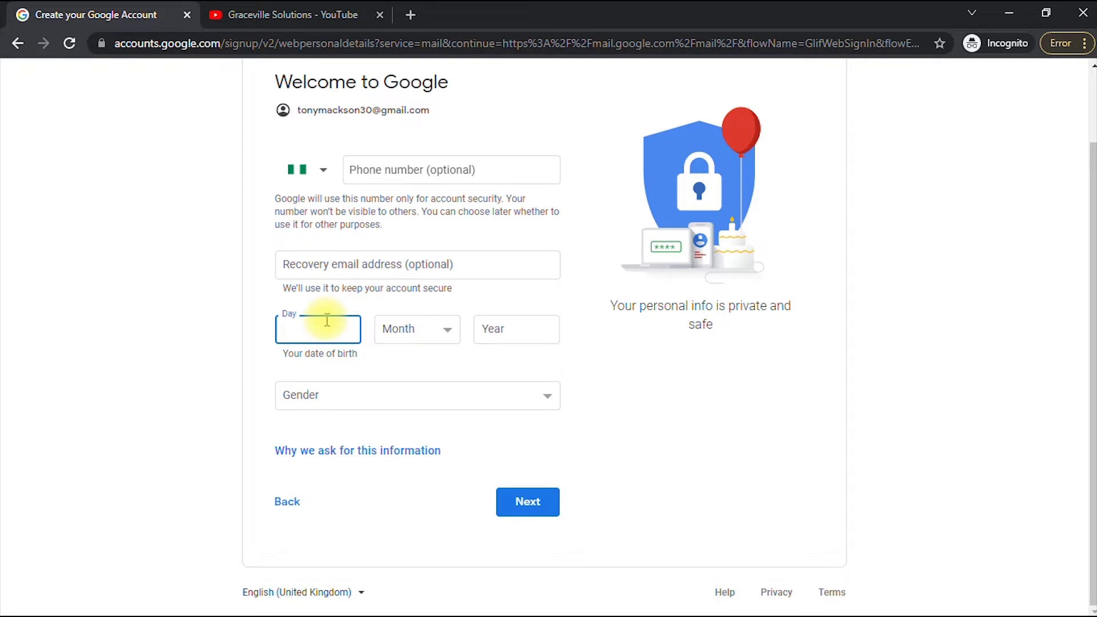
key("Tab")
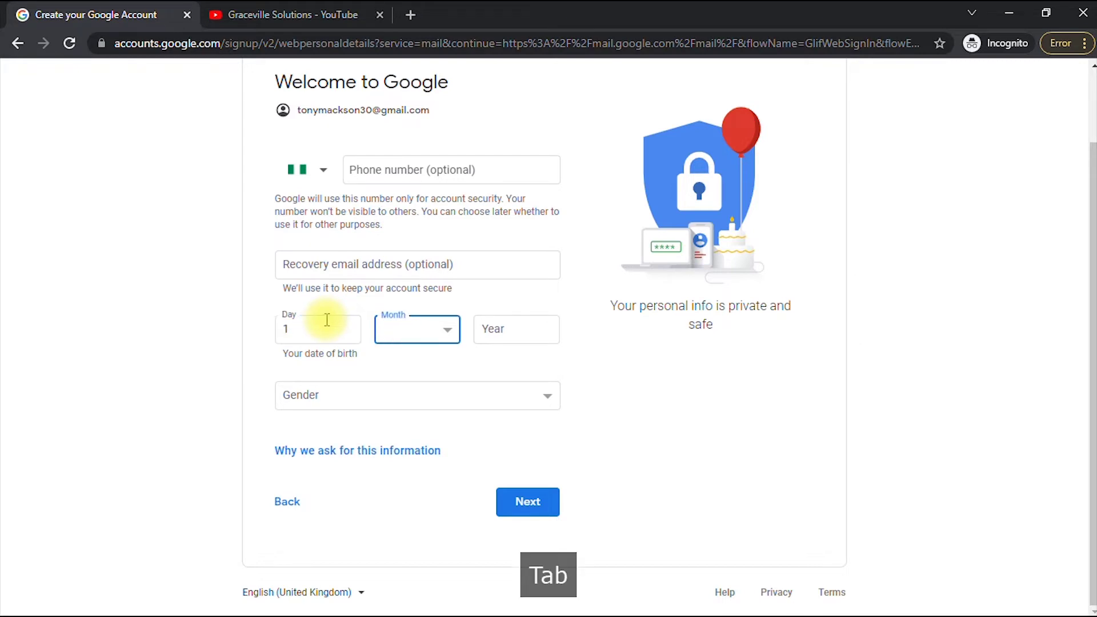
left_click(448, 331)
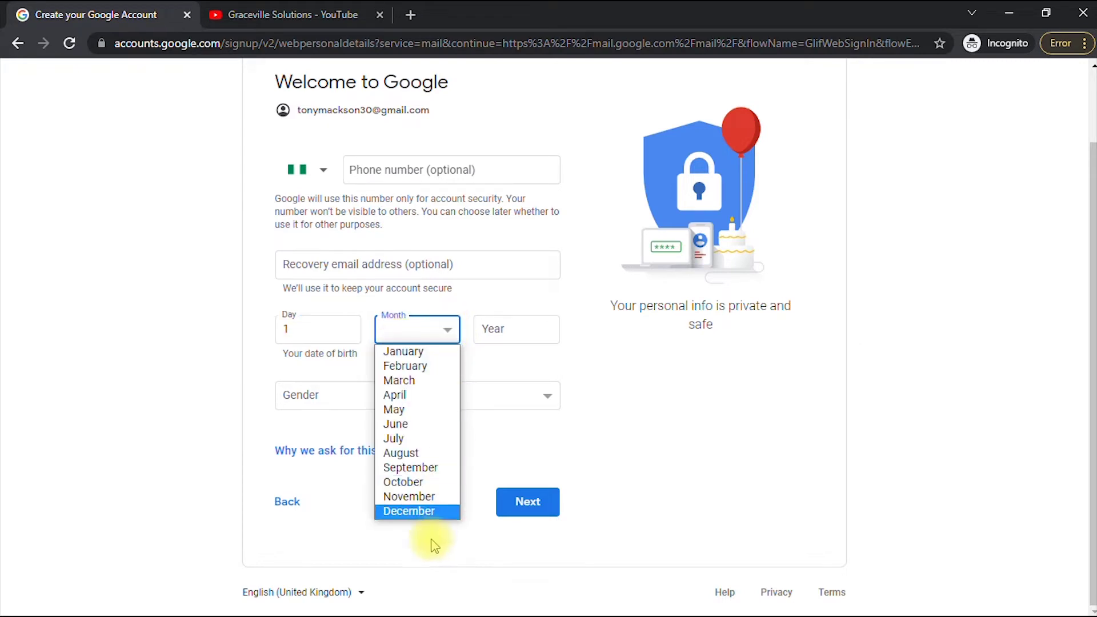
left_click(424, 510)
left_click(534, 333)
type("1995")
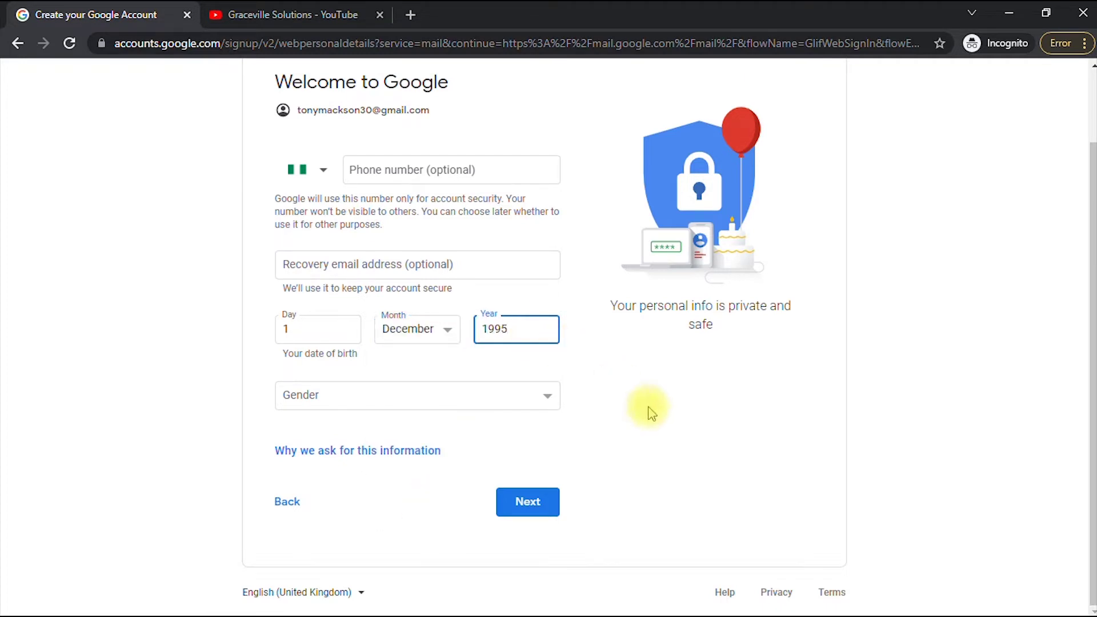
left_click(537, 405)
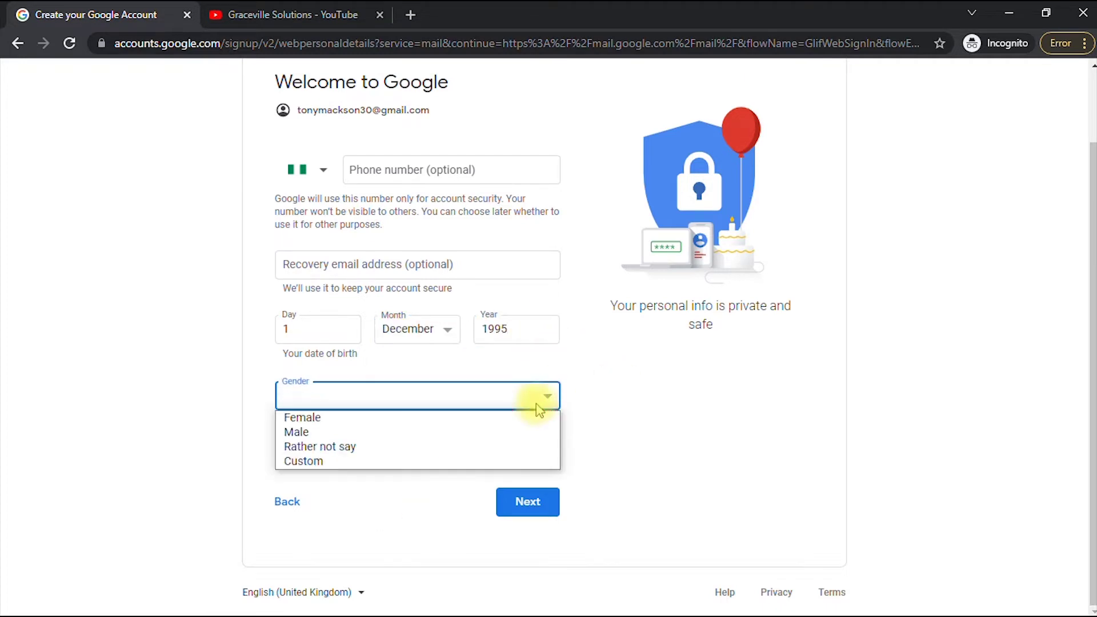
left_click(344, 433)
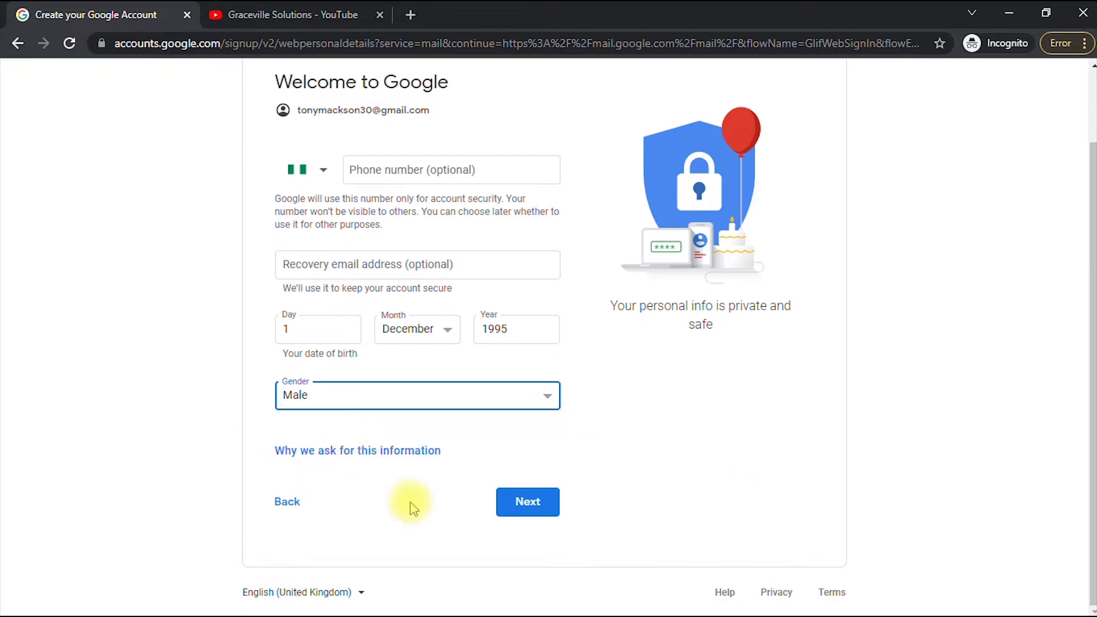
left_click(661, 424)
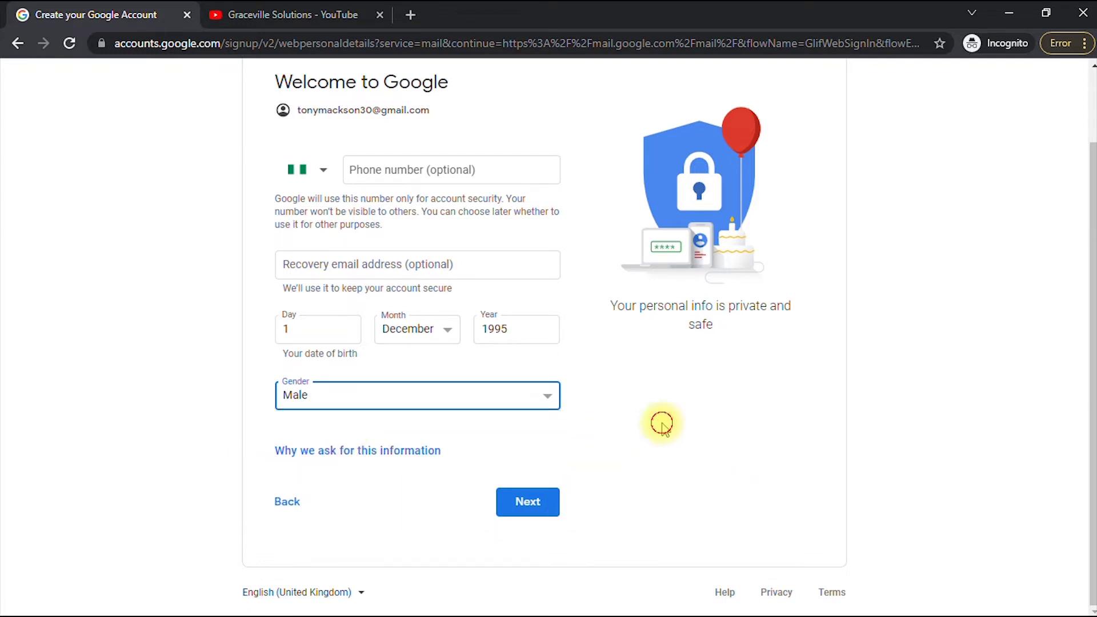
left_click(545, 500)
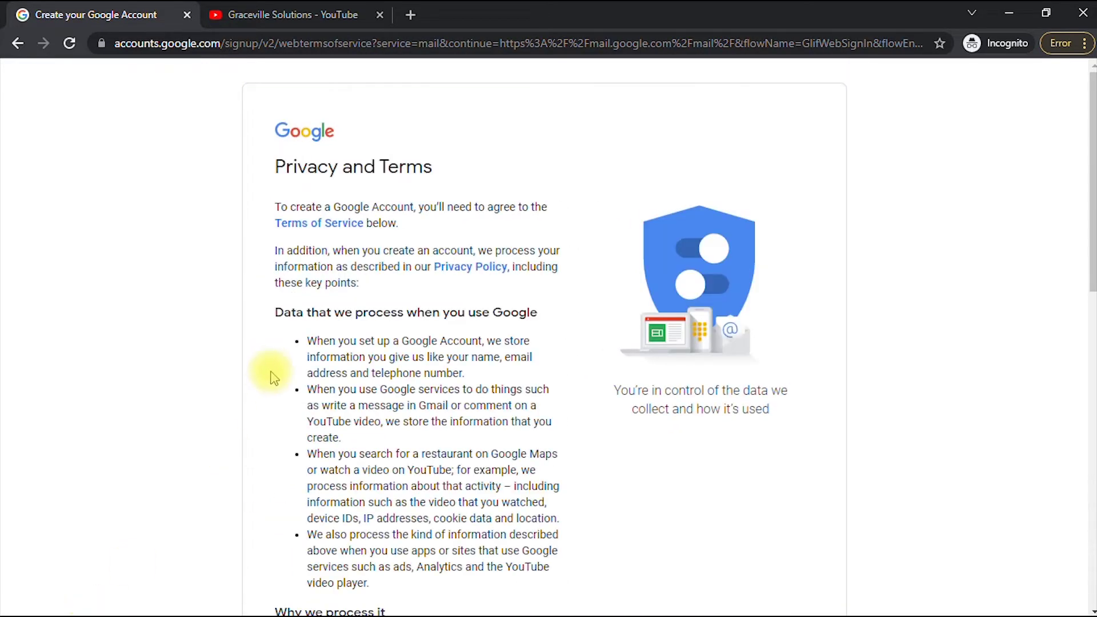
Review the Privacy and Terms page and agree to create the account
scroll(285, 280, "down", 6)
scroll(277, 321, "up", 7)
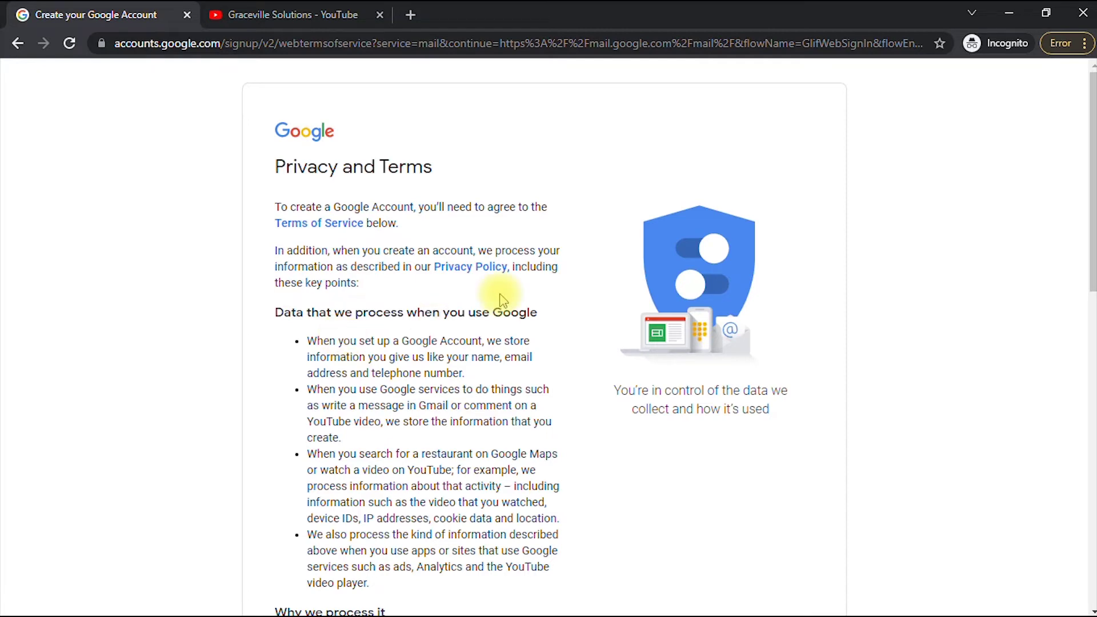
scroll(502, 294, "down", 5)
scroll(503, 297, "up", 1)
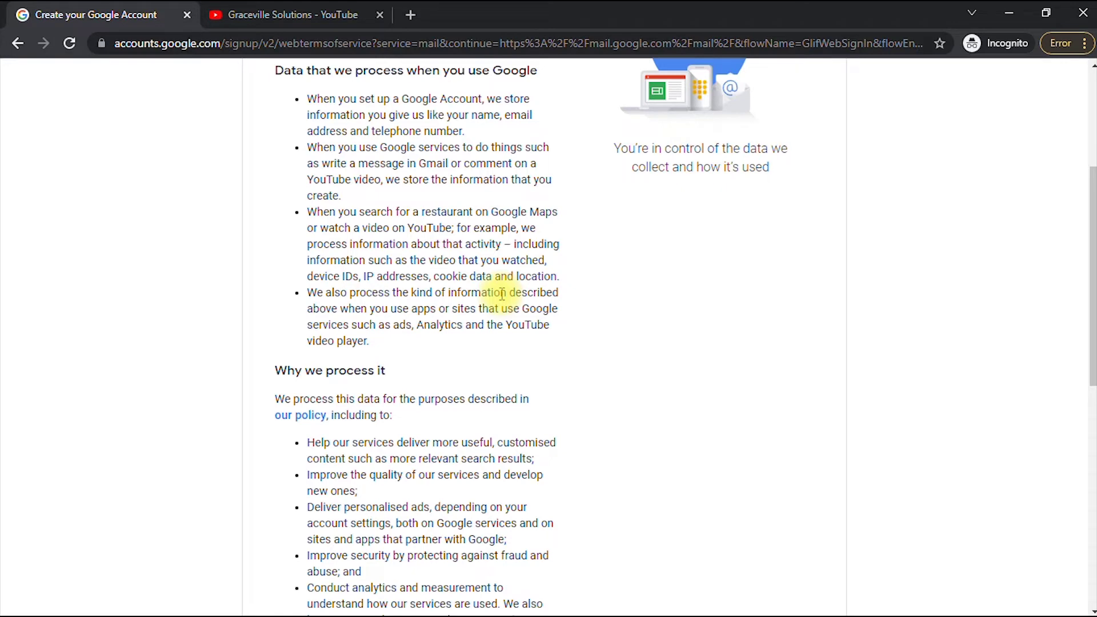
scroll(453, 465, "down", 10)
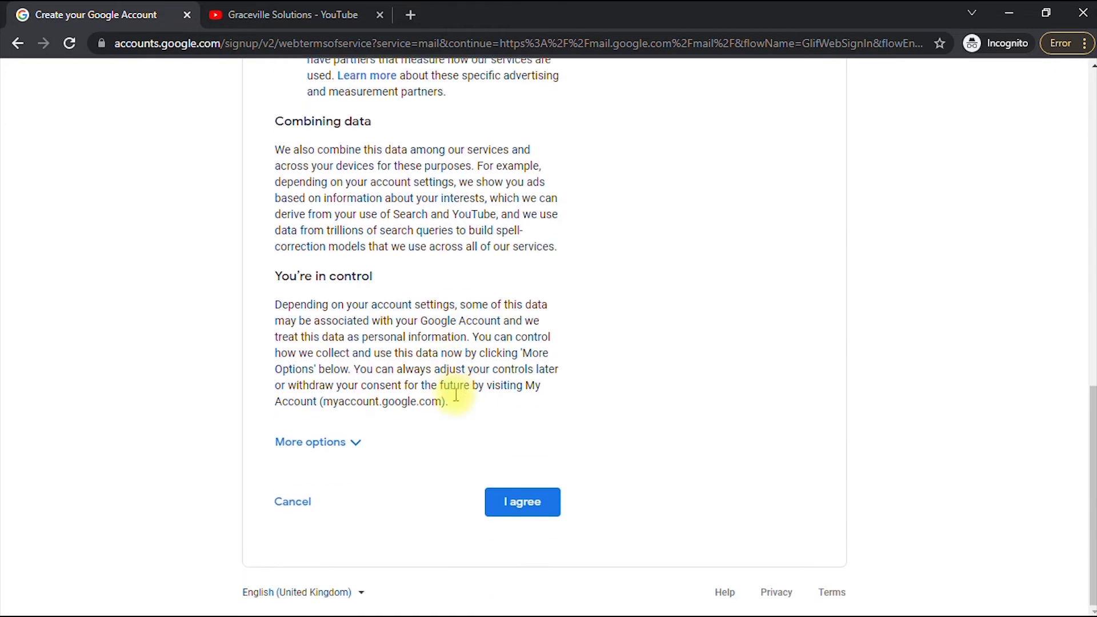
left_click(543, 510)
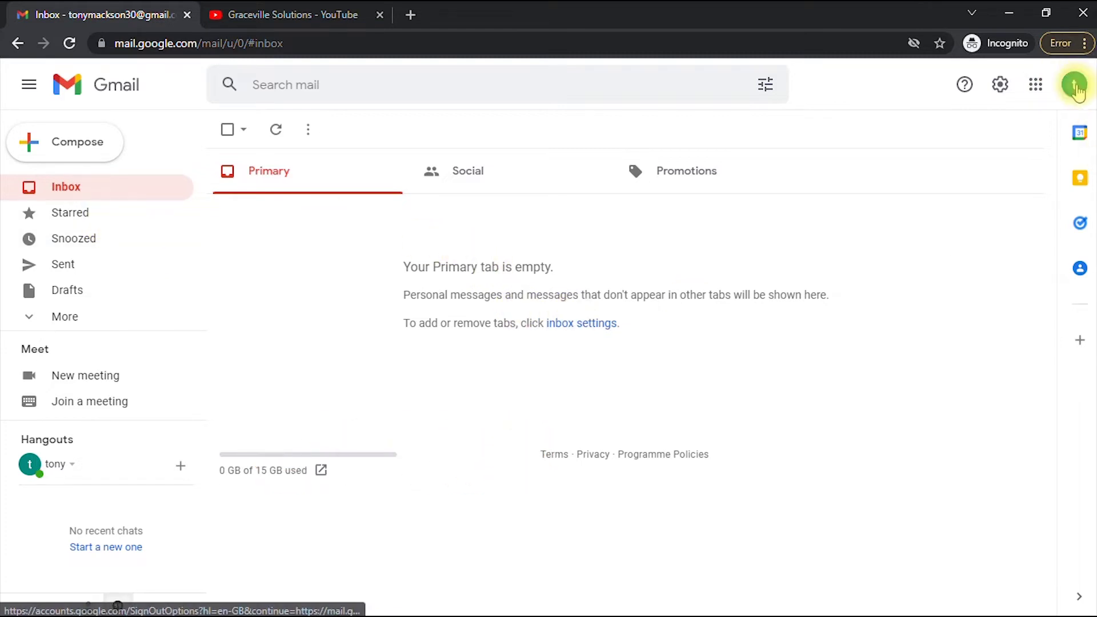
left_click(1074, 85)
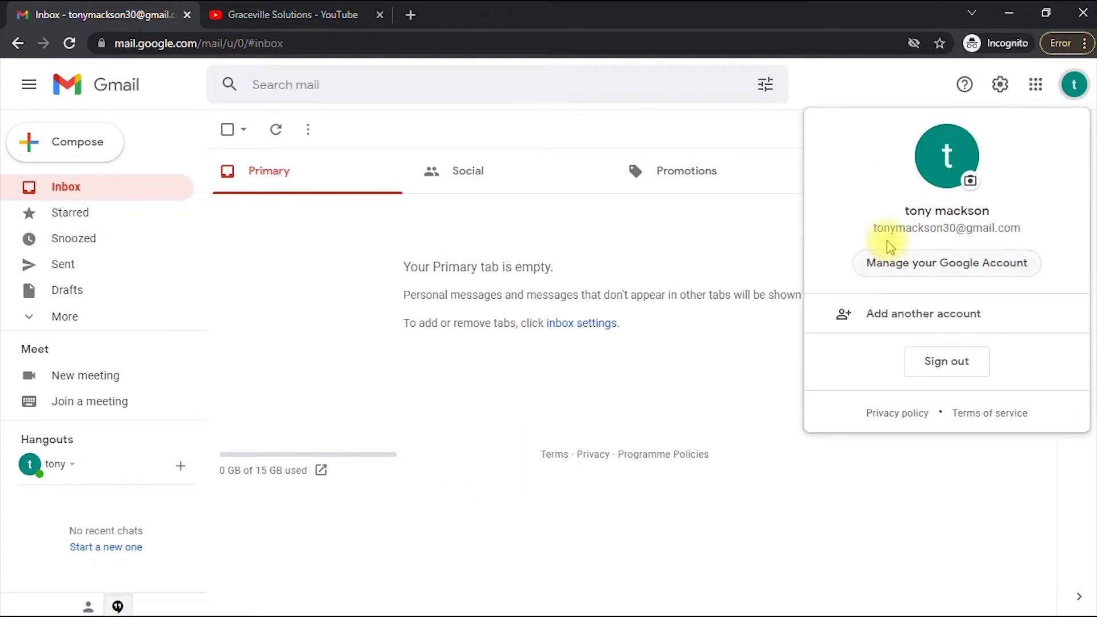
left_click(1074, 85)
left_click(1076, 86)
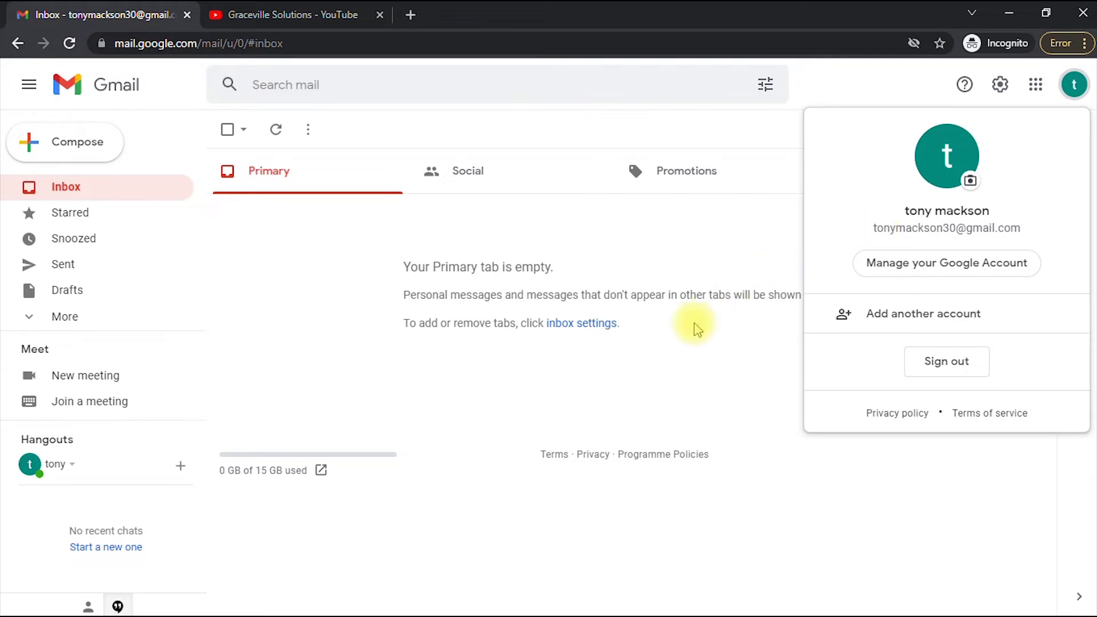
left_click(694, 337)
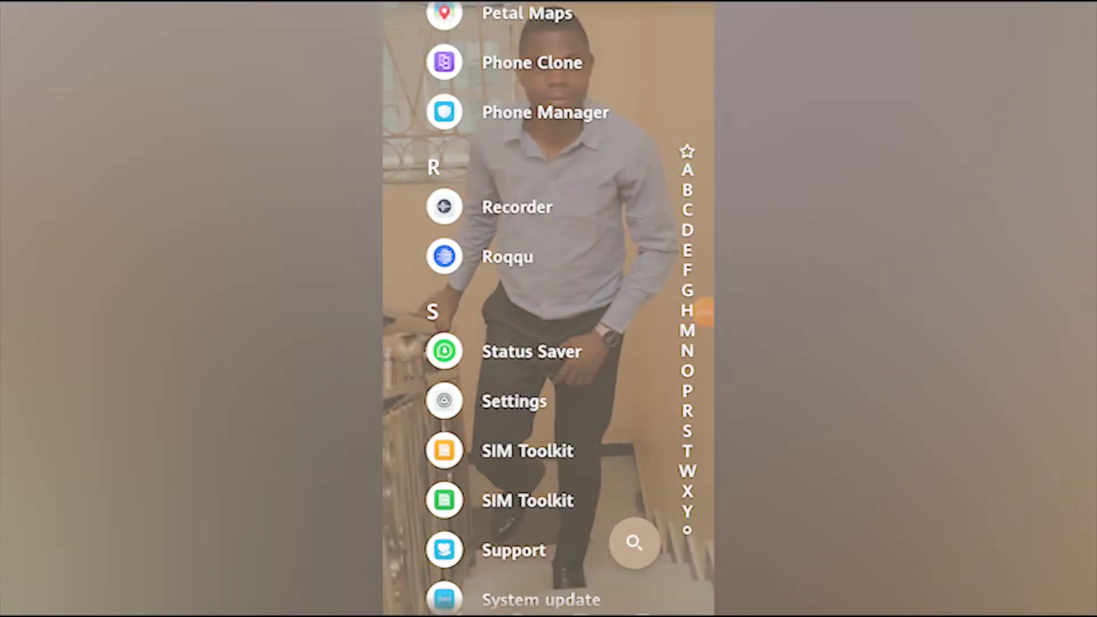
Open the phone's Settings, go to Users & accounts, and choose Add an account
scroll(547, 309, "up", 3)
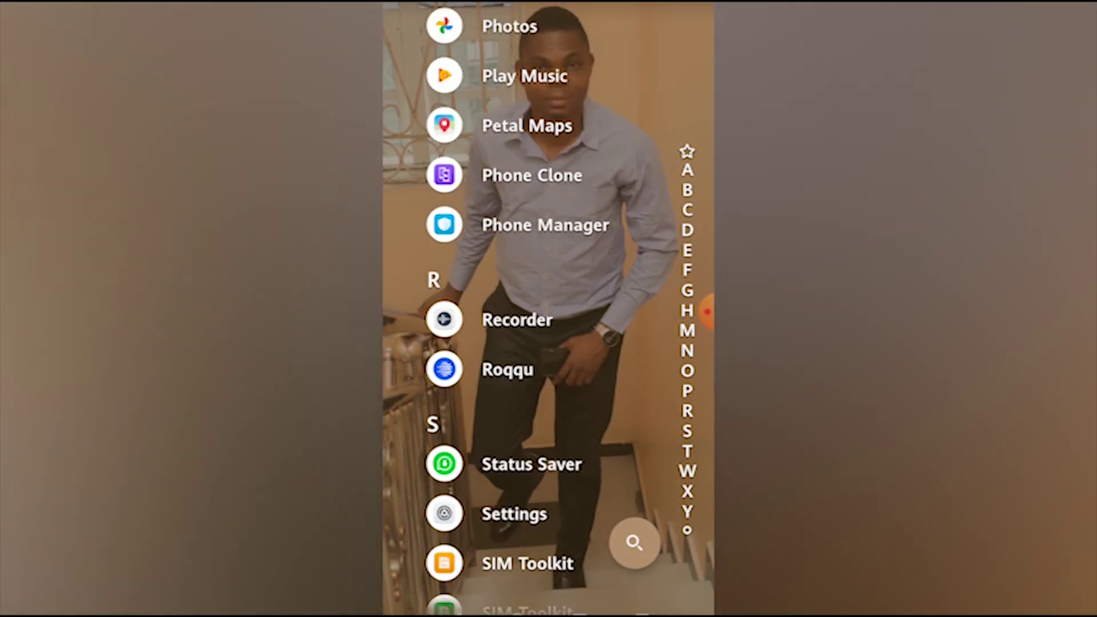
scroll(548, 308, "down", 10)
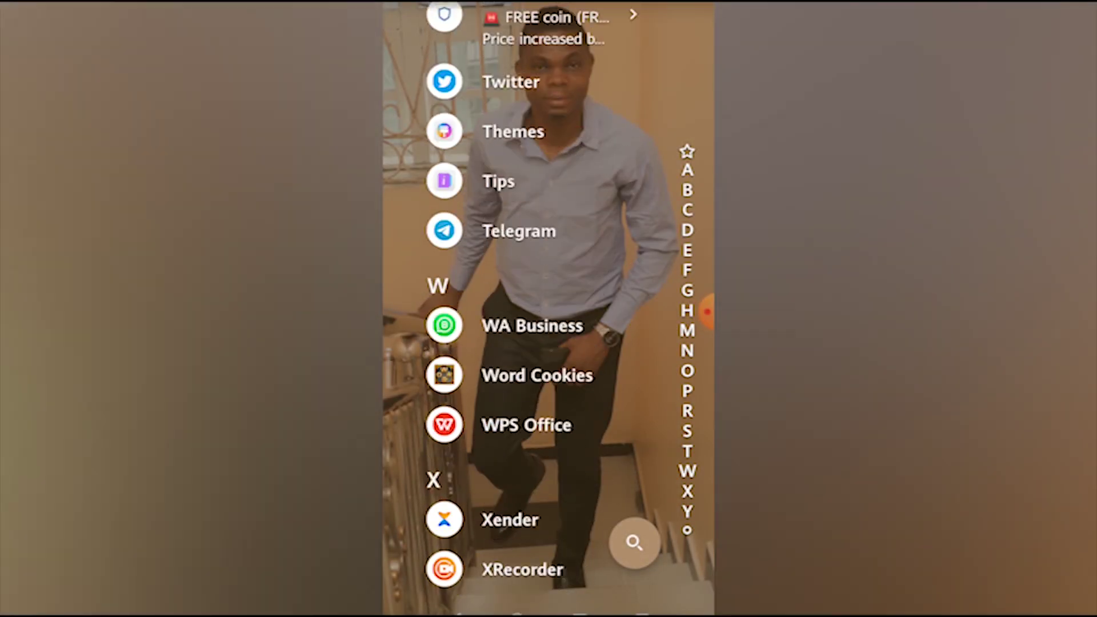
scroll(547, 309, "up", 10)
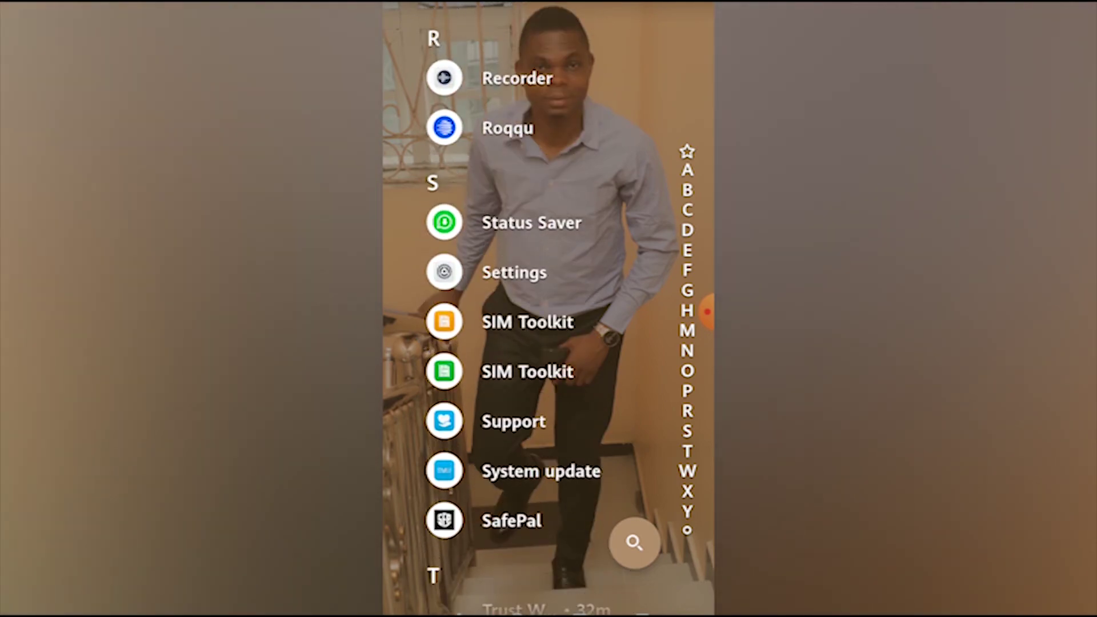
left_click_drag(548, 6, 549, 57)
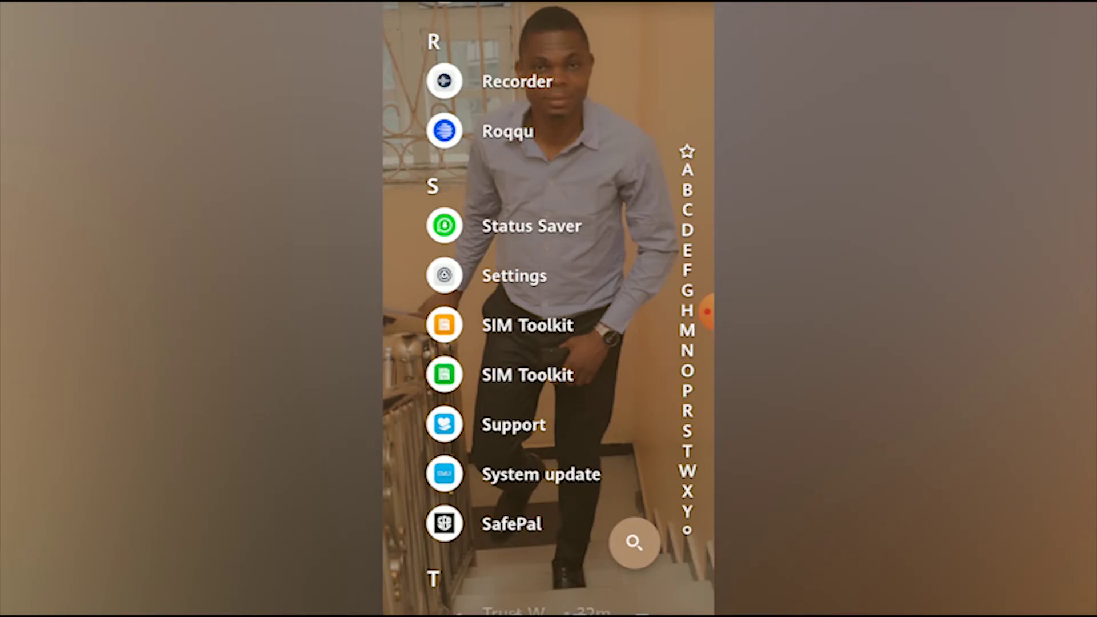
left_click(445, 275)
scroll(547, 309, "down", 2)
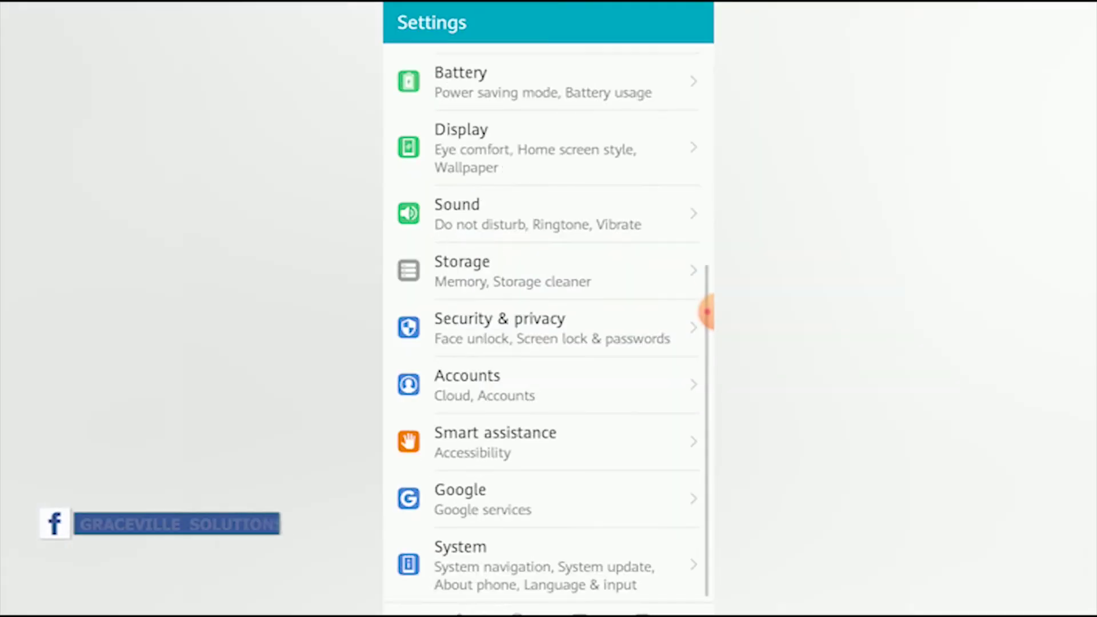
left_click(485, 384)
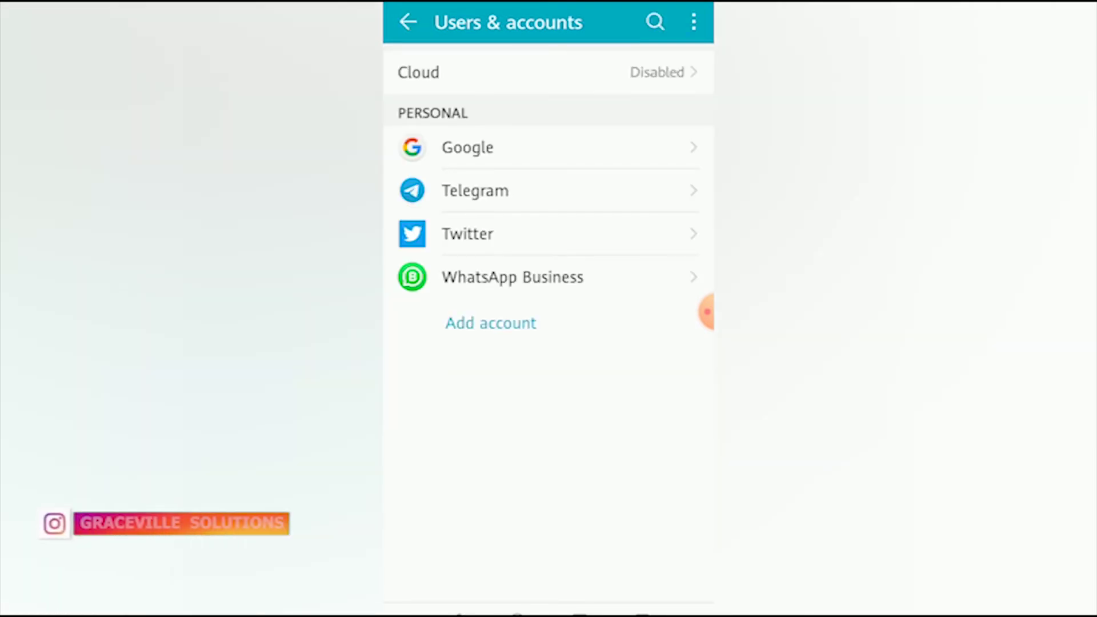
left_click(491, 323)
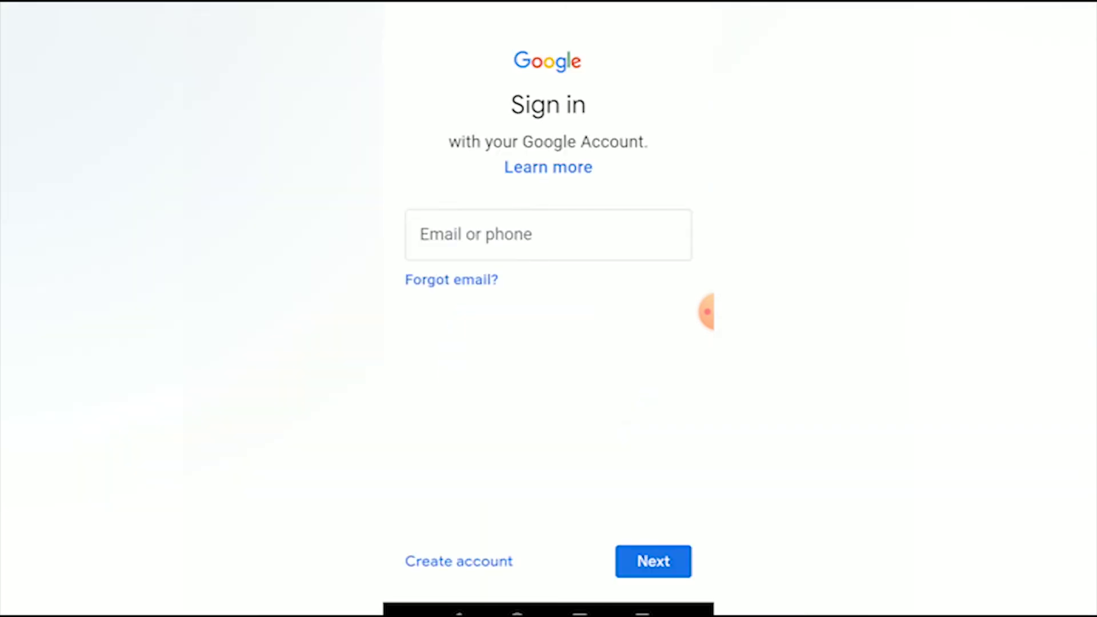
Start a Google account for personal use and submit the user's first and last name
left_click(459, 561)
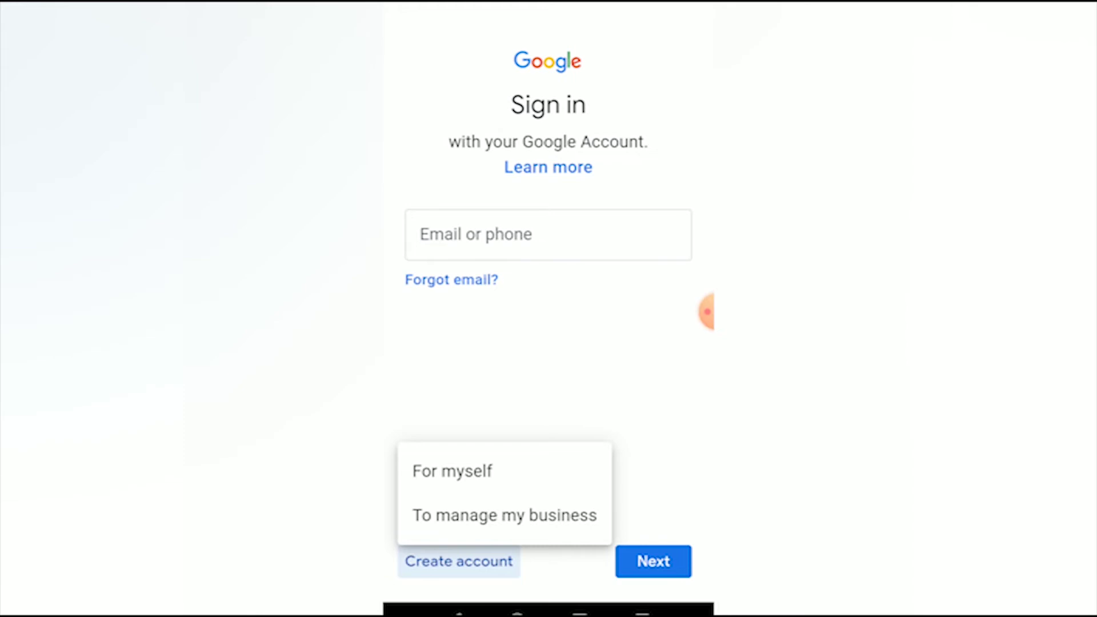
left_click(452, 471)
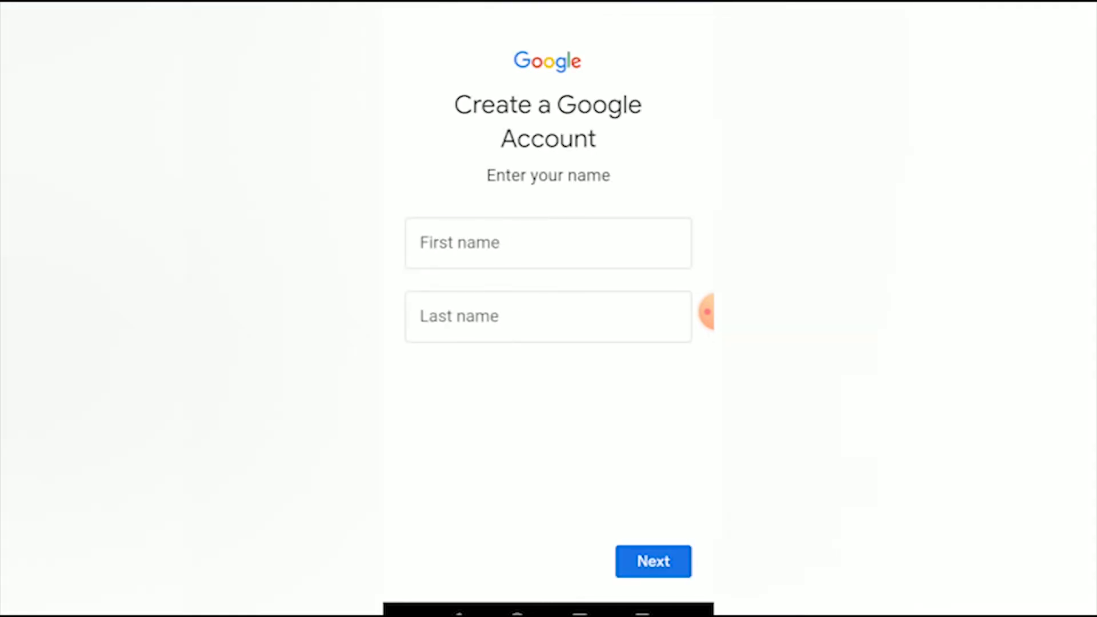
left_click(549, 243)
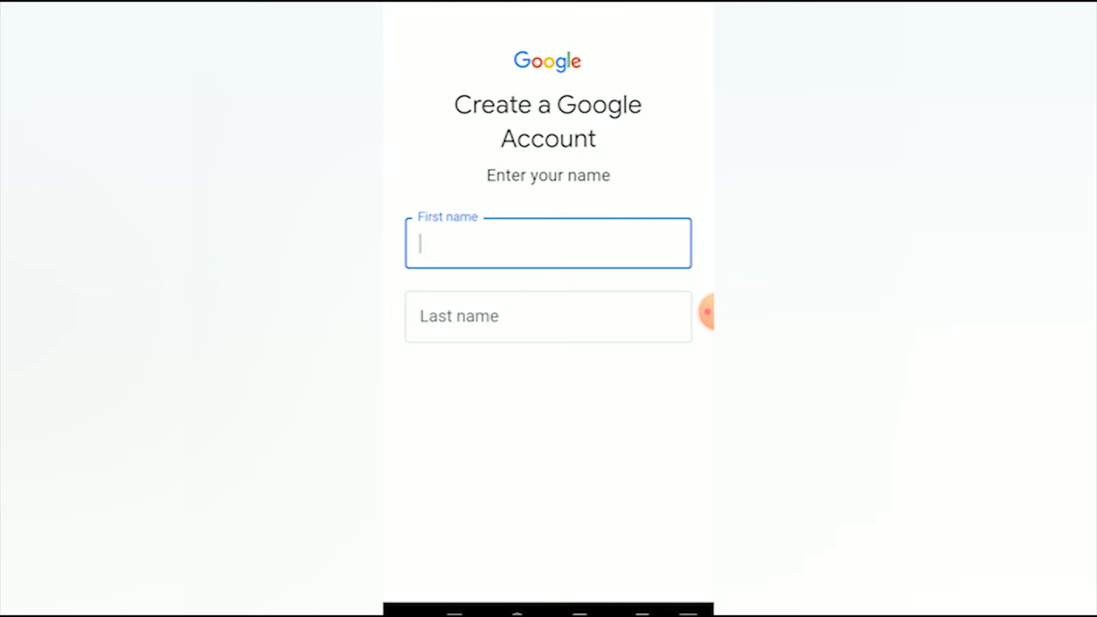
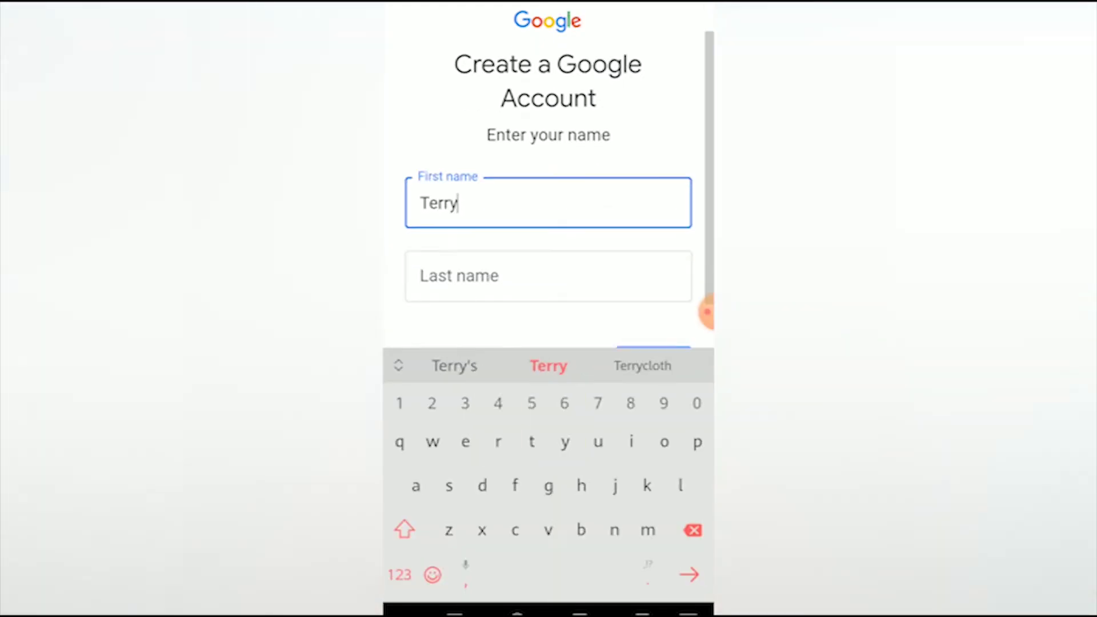
scroll(549, 171, "down", 3)
left_click(548, 221)
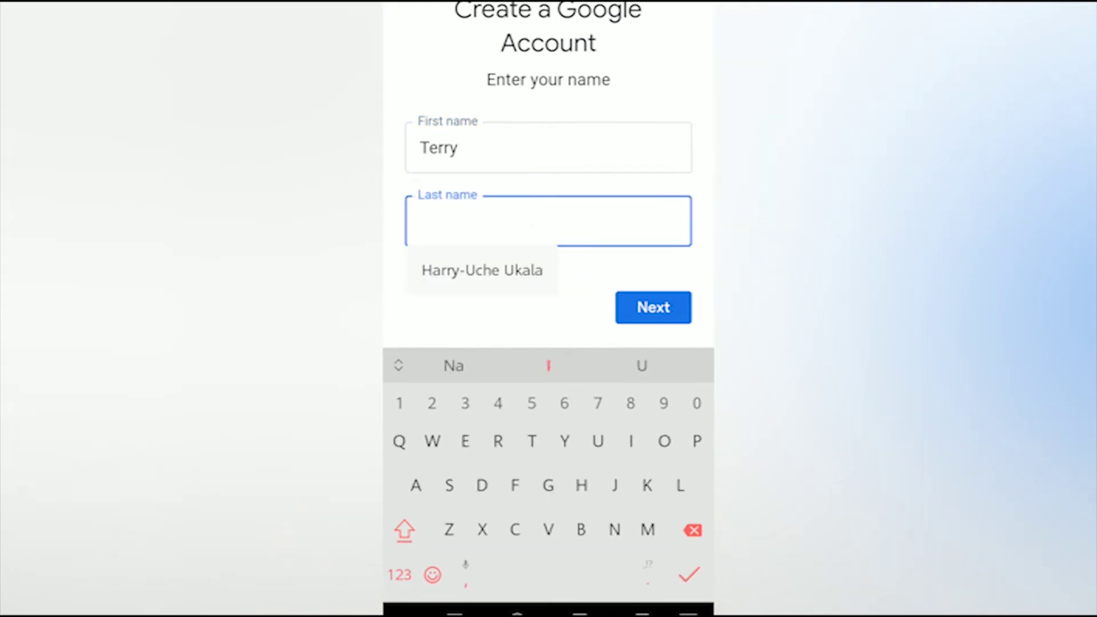
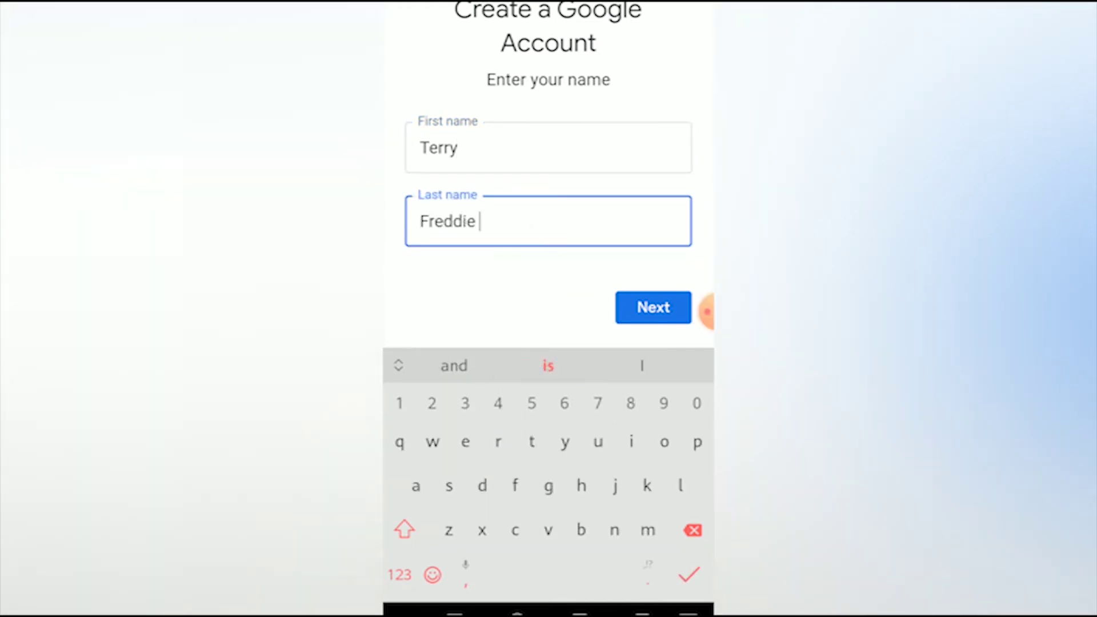
key("Return")
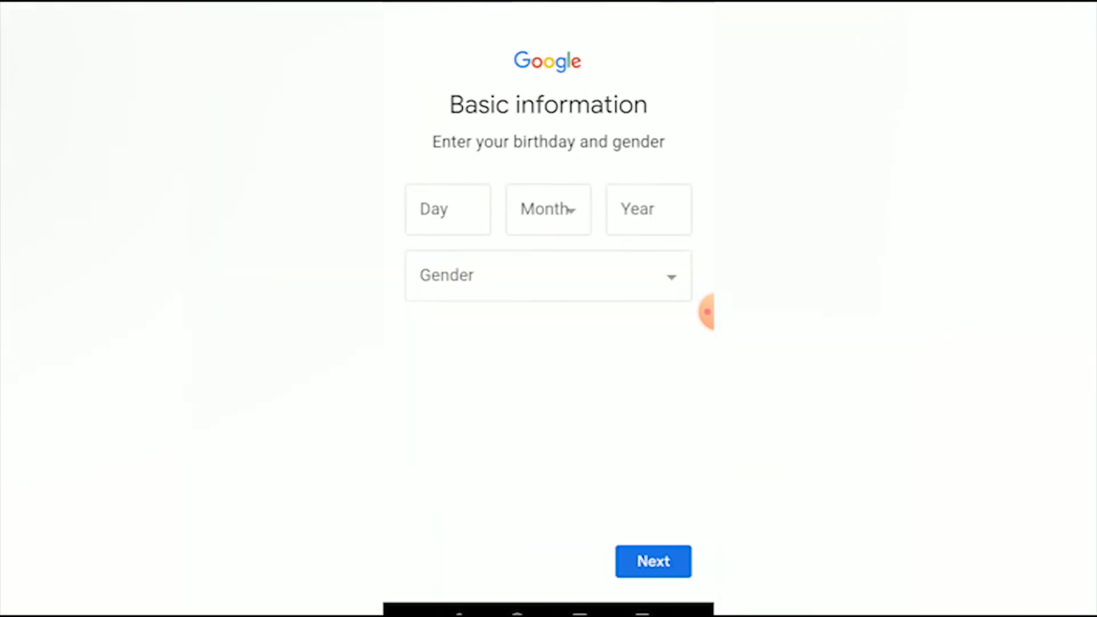
Enter the birthday as 25 December 1985 and set the gender to Male
left_click(447, 209)
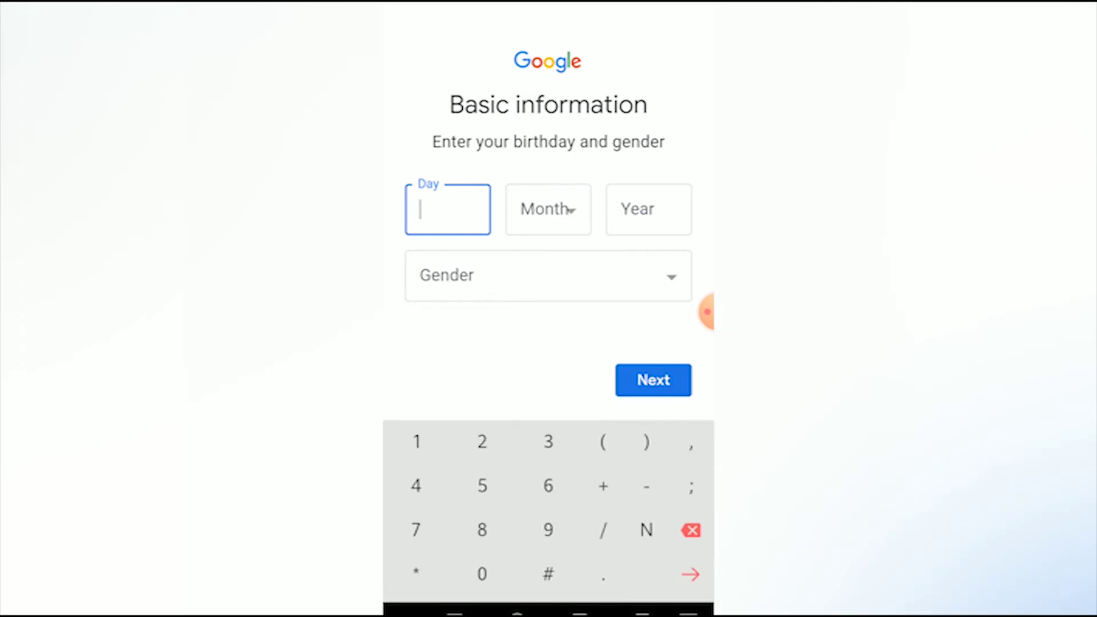
type("25")
left_click(548, 209)
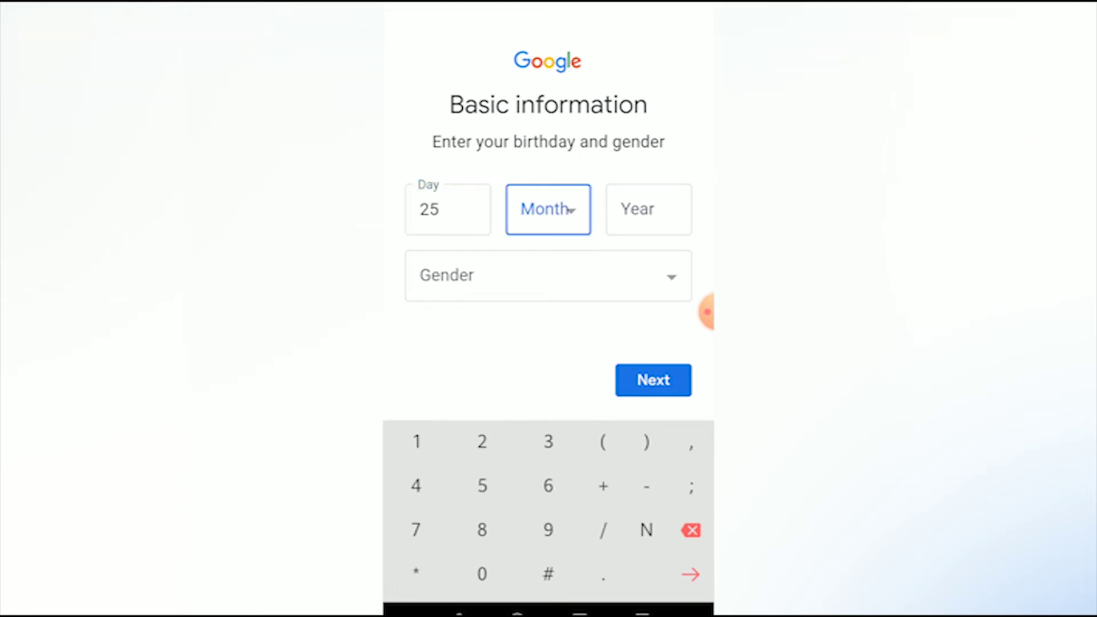
scroll(548, 300, "down", 2)
left_click(474, 561)
left_click(648, 209)
type("1985")
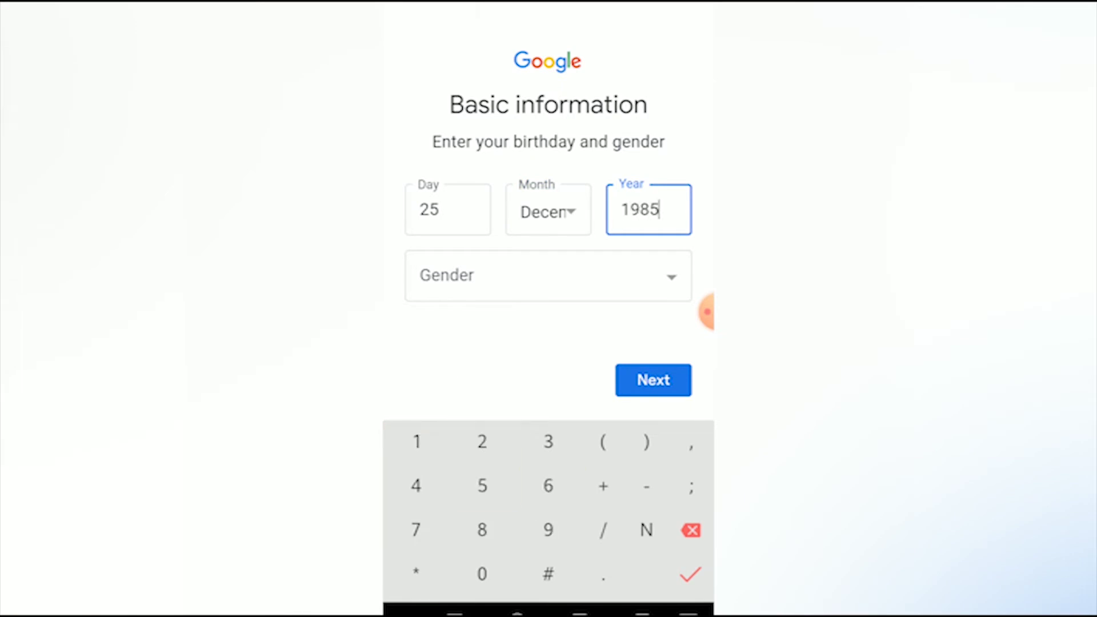
left_click(540, 276)
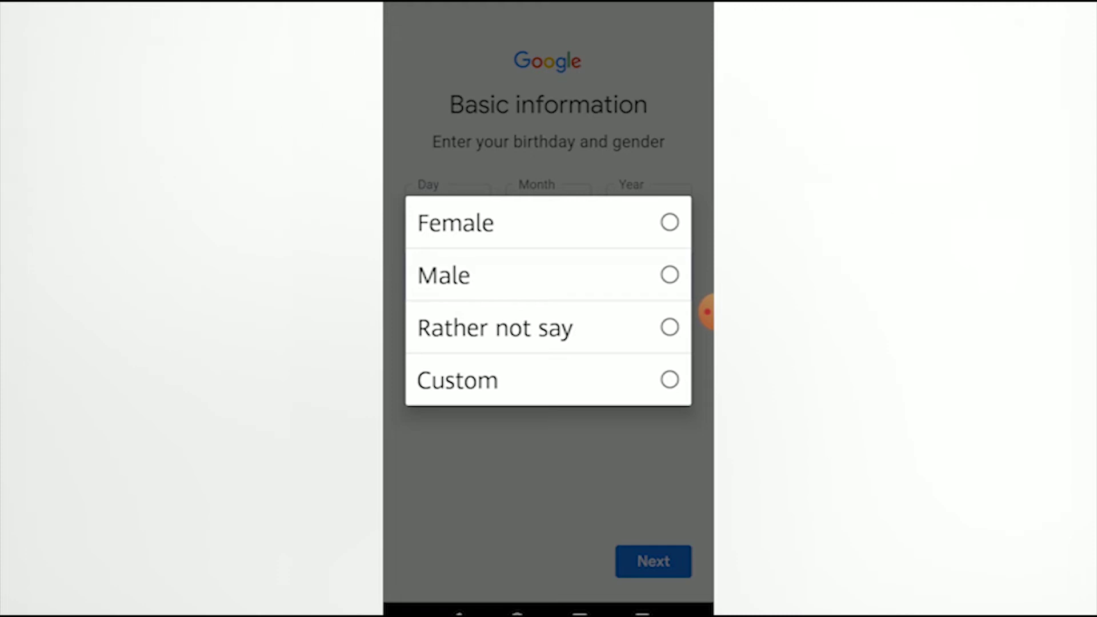
left_click(444, 275)
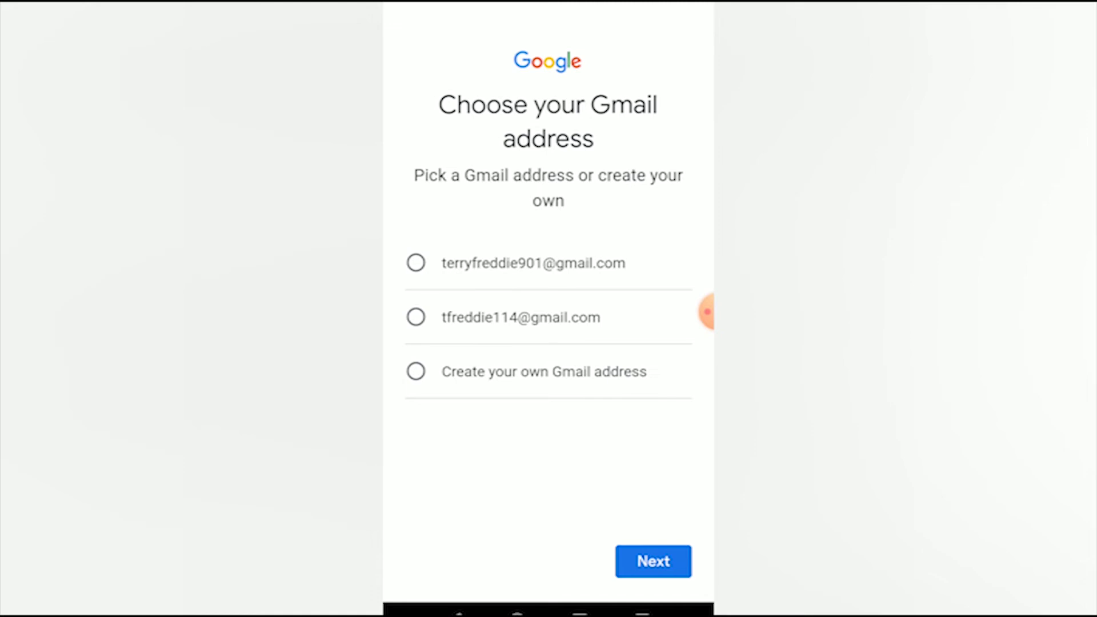
Choose to create your own Gmail address, enter the desired lowercase username, and submit it
left_click(416, 371)
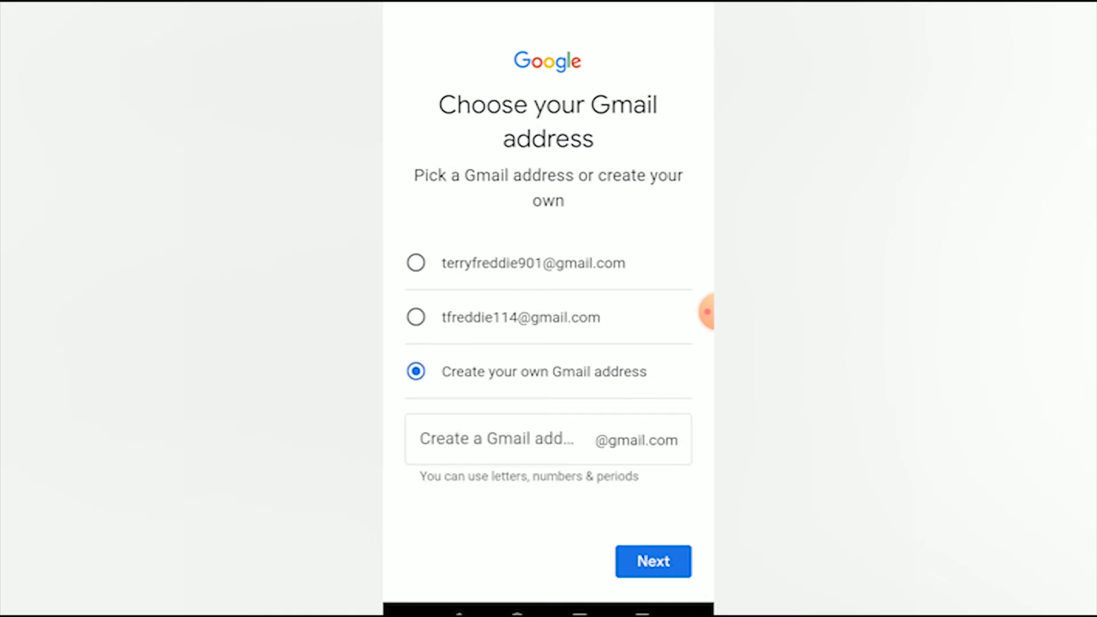
left_click(492, 439)
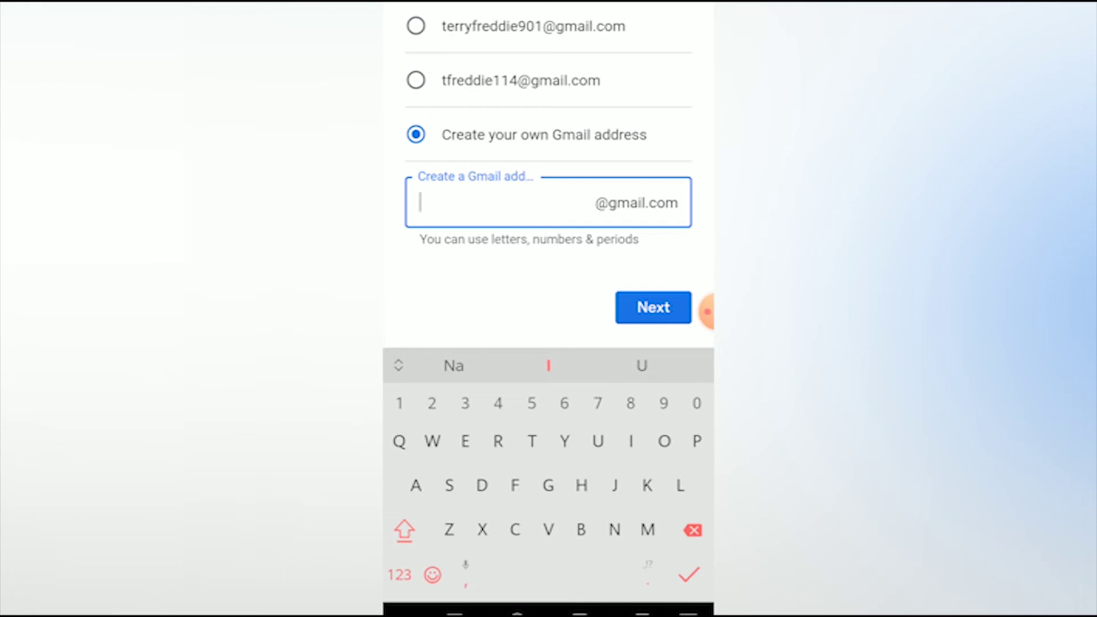
key("shift")
key("shift")
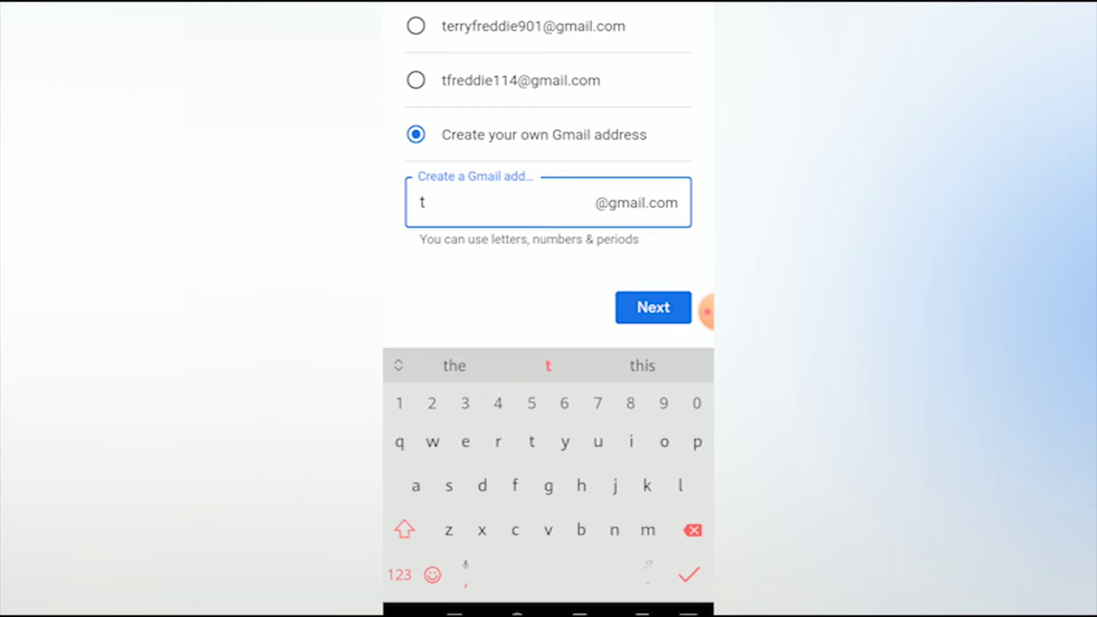
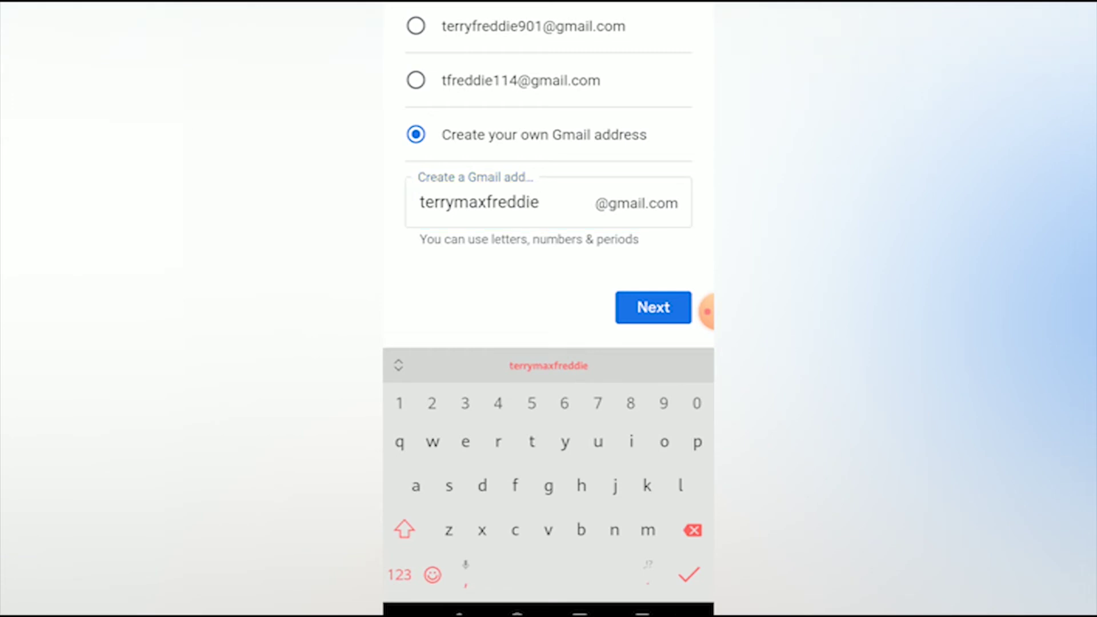
key("Escape")
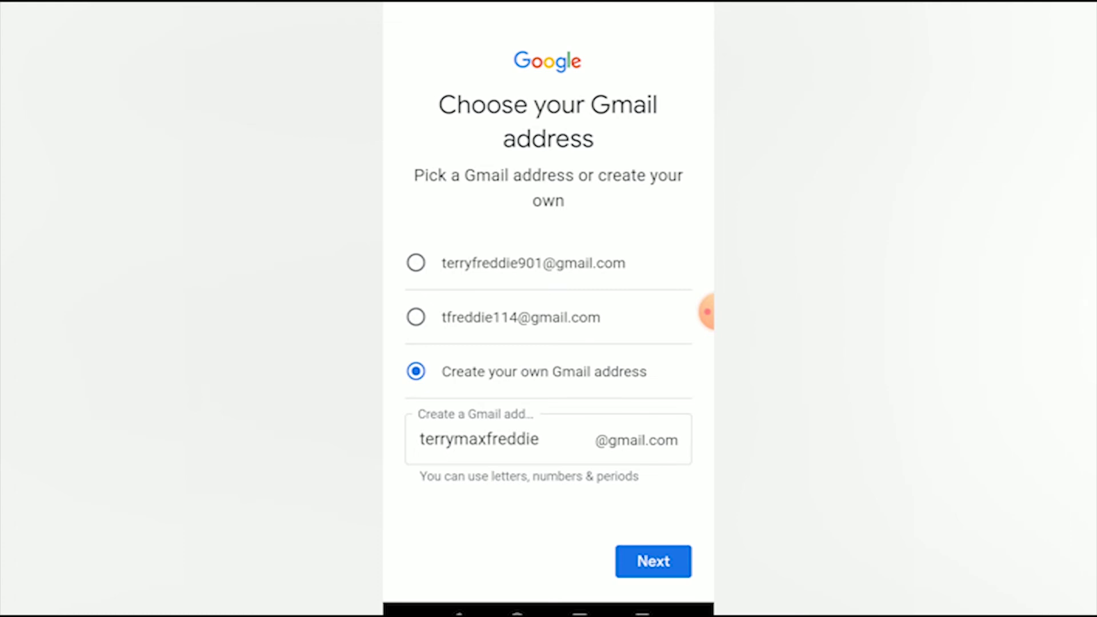
left_click(654, 561)
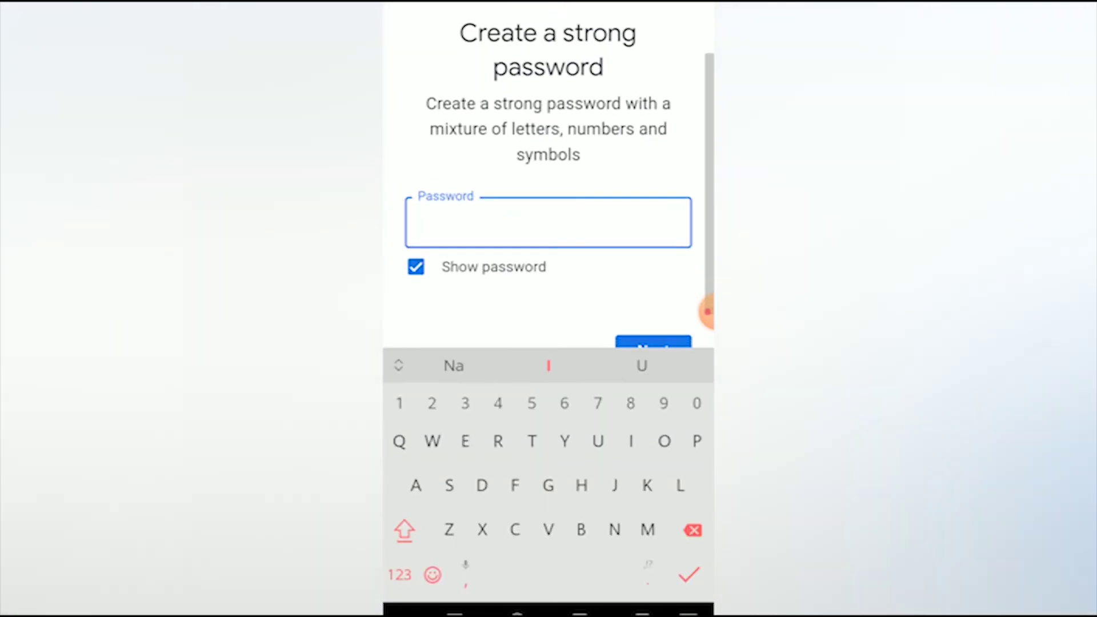
Dismiss the saved-account suggestions and turn off showing the password in plain text
left_click(707, 311)
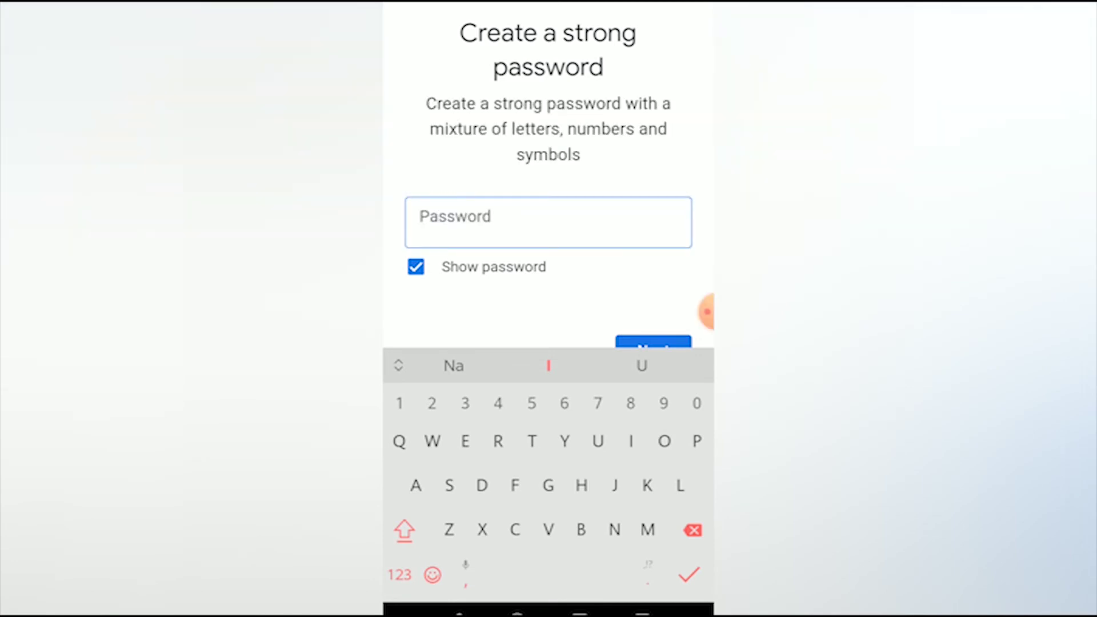
left_click(420, 294)
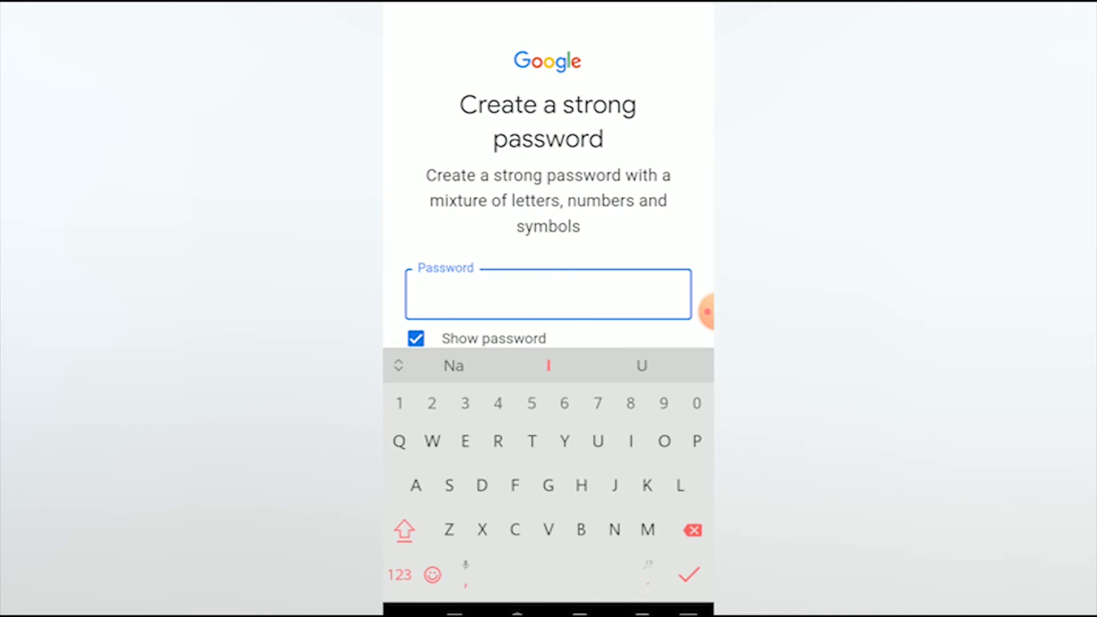
scroll(549, 200, "down", 2)
left_click(706, 311)
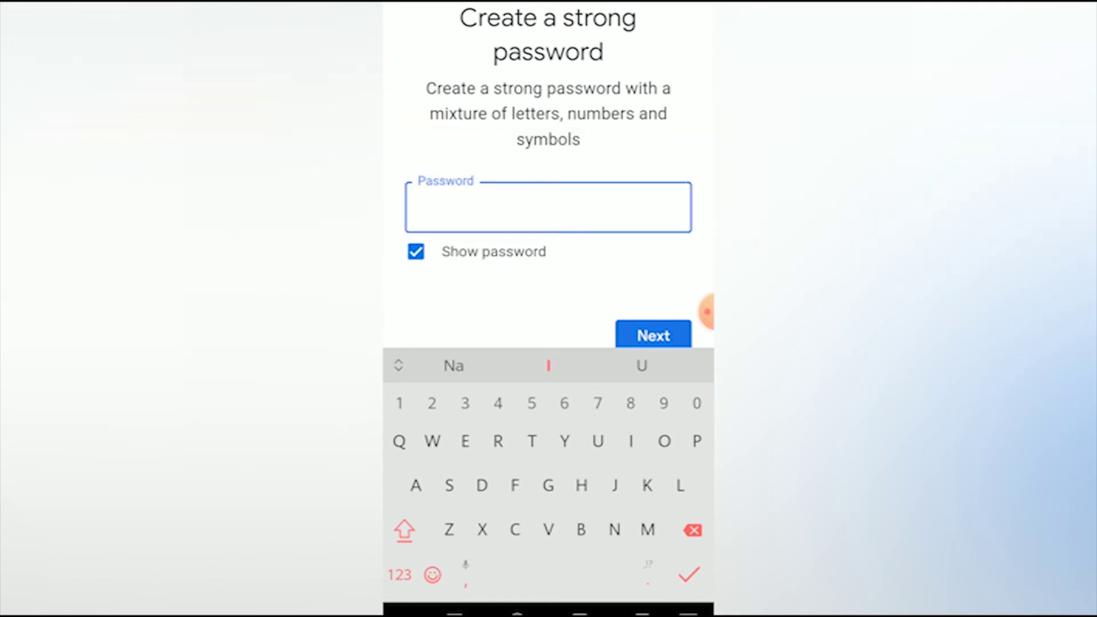
left_click(416, 338)
Type the new account password, ending with a symbol, and close the keyboard
left_click(420, 293)
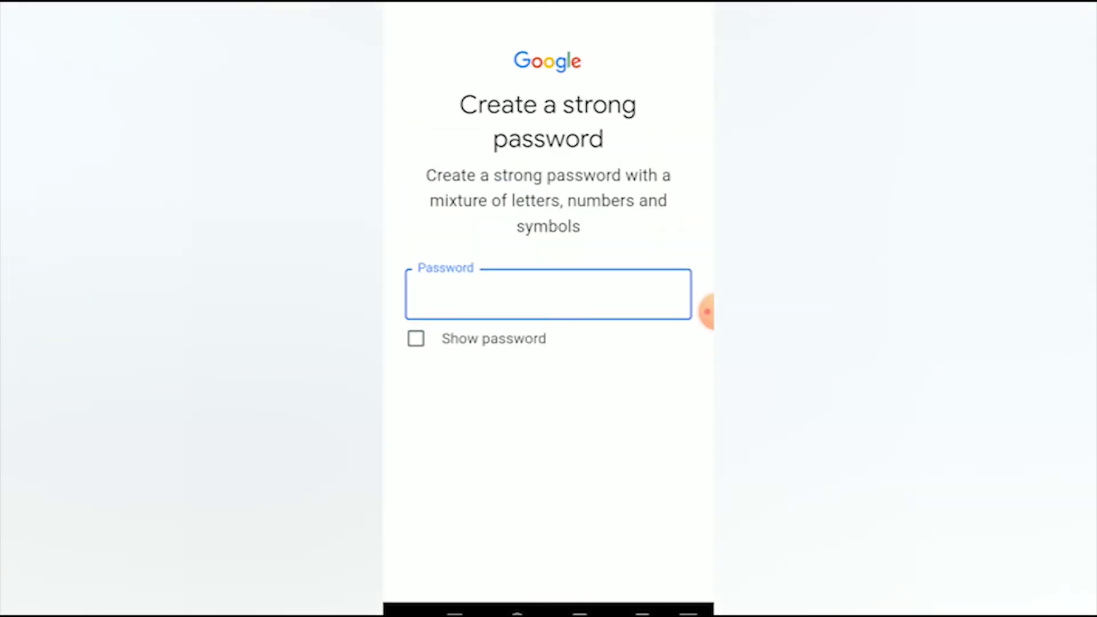
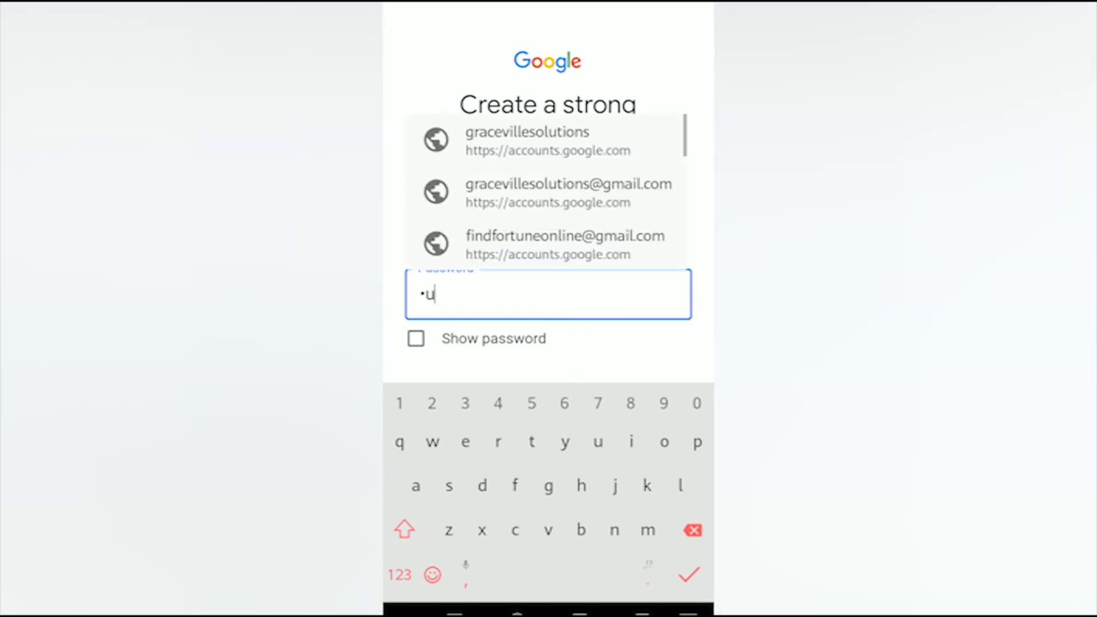
left_click(400, 575)
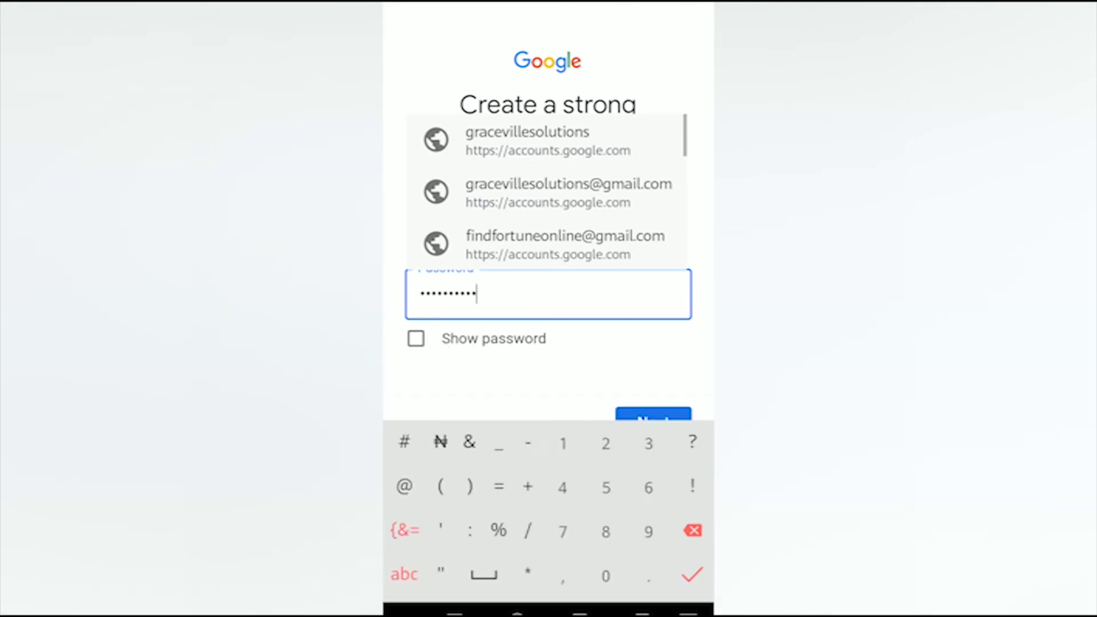
left_click(707, 311)
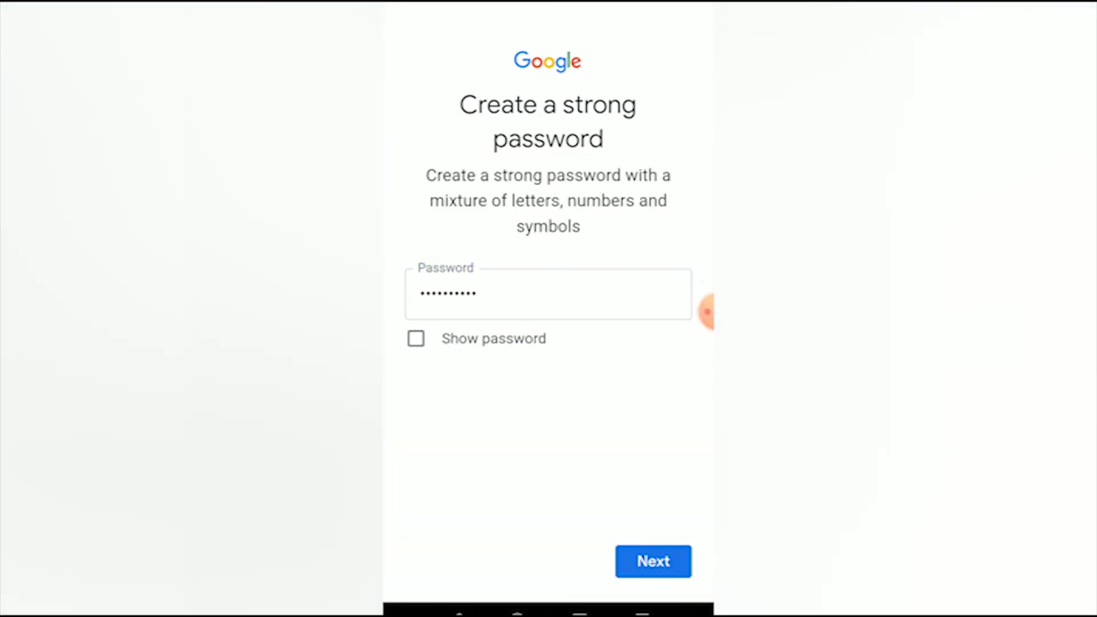
left_click(476, 294)
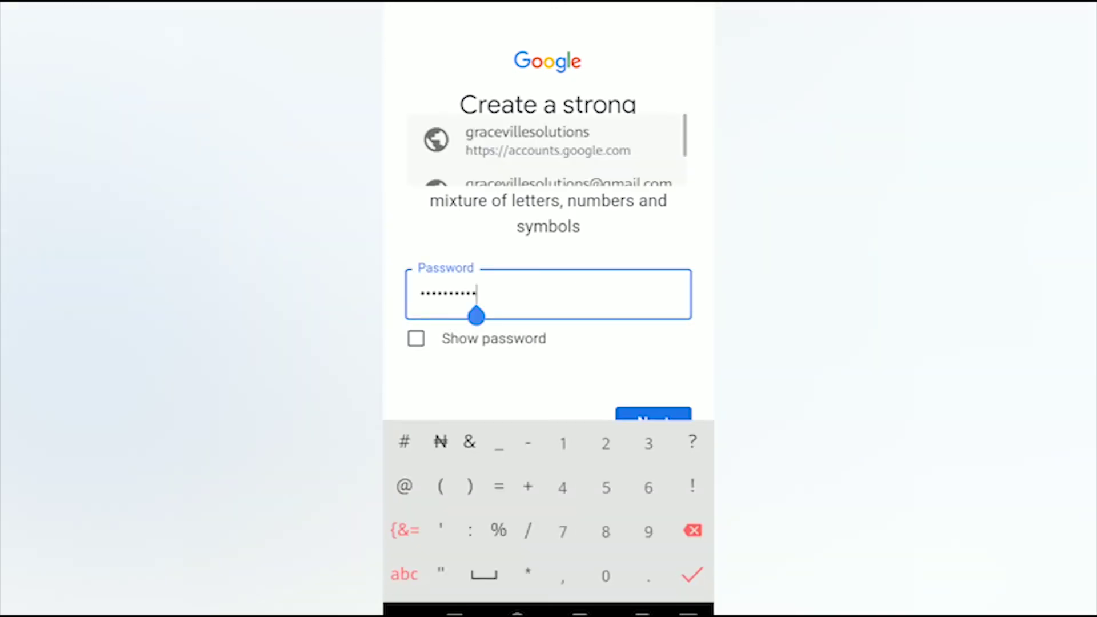
left_click(707, 312)
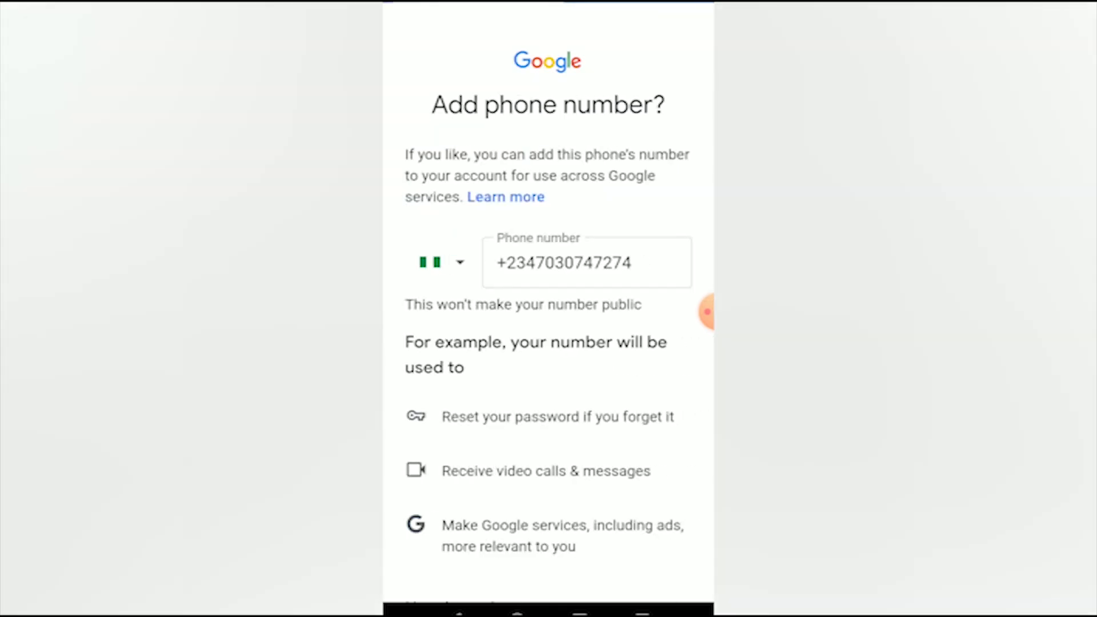
Agree to add the phone number with "Yes, I'm in" on the Add phone number page
scroll(549, 309, "down", 10)
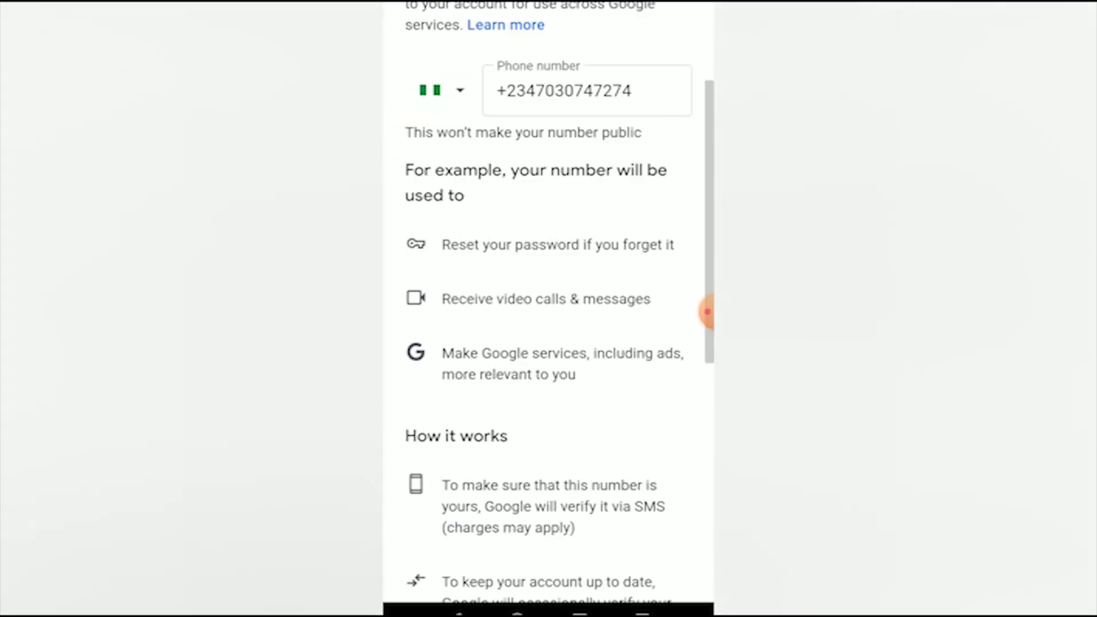
scroll(549, 308, "up", 10)
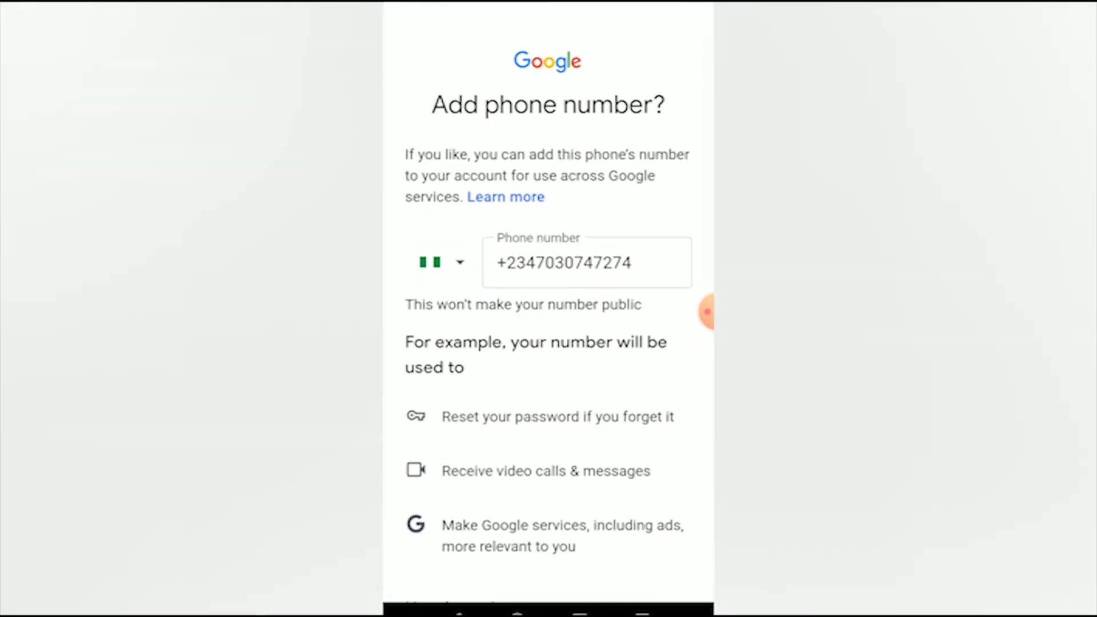
scroll(549, 309, "down", 7)
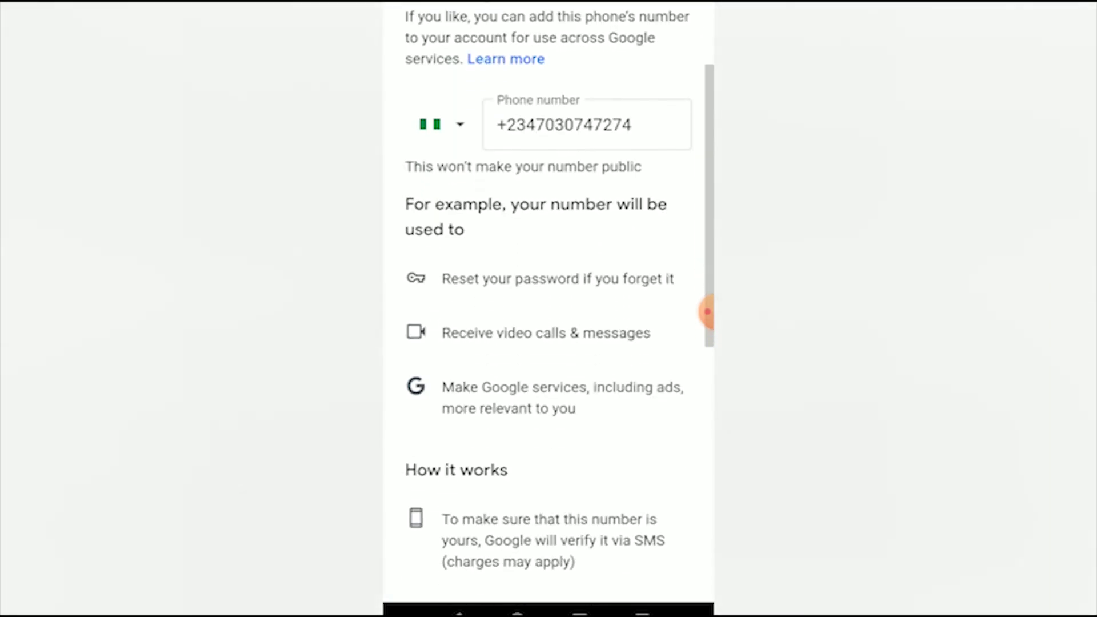
scroll(548, 308, "down", 5)
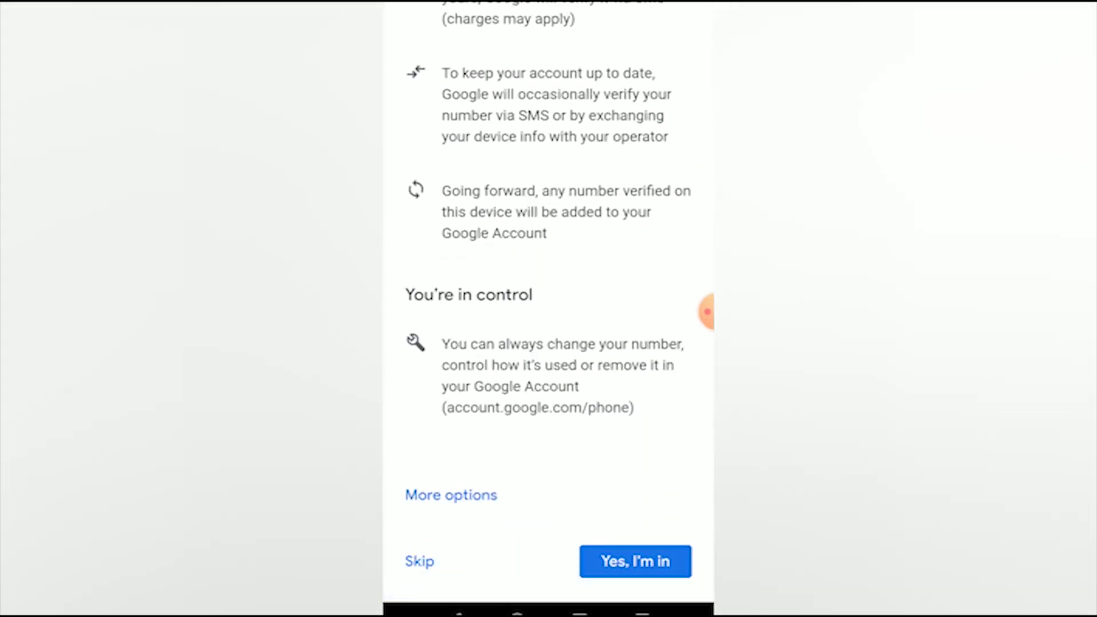
left_click(635, 561)
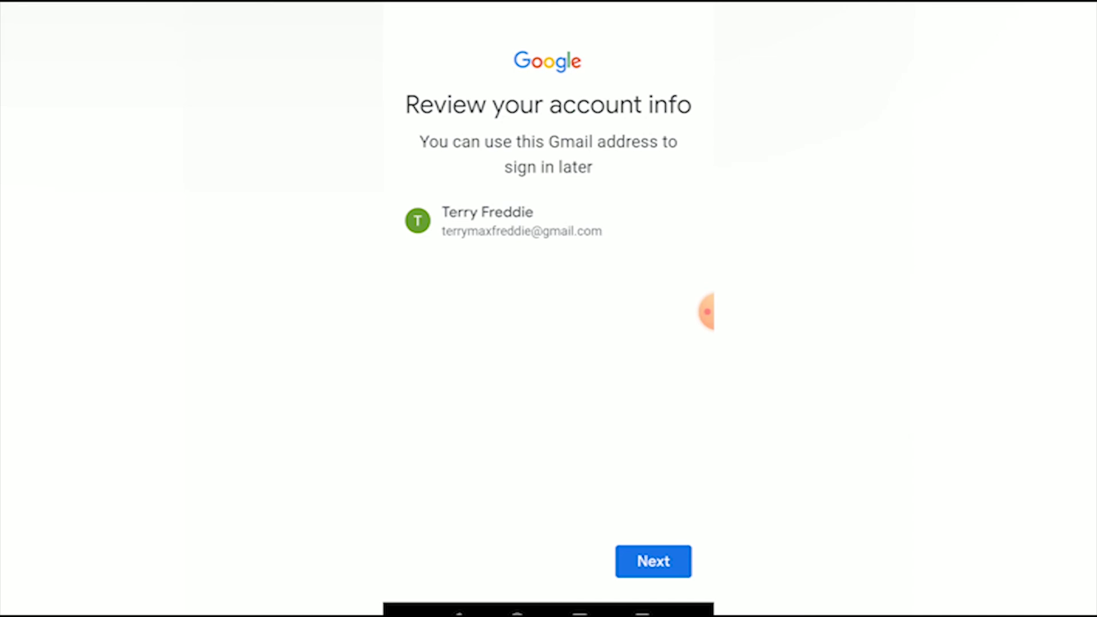
Confirm the account info review, read through Privacy and Terms, and agree to them
left_click(653, 561)
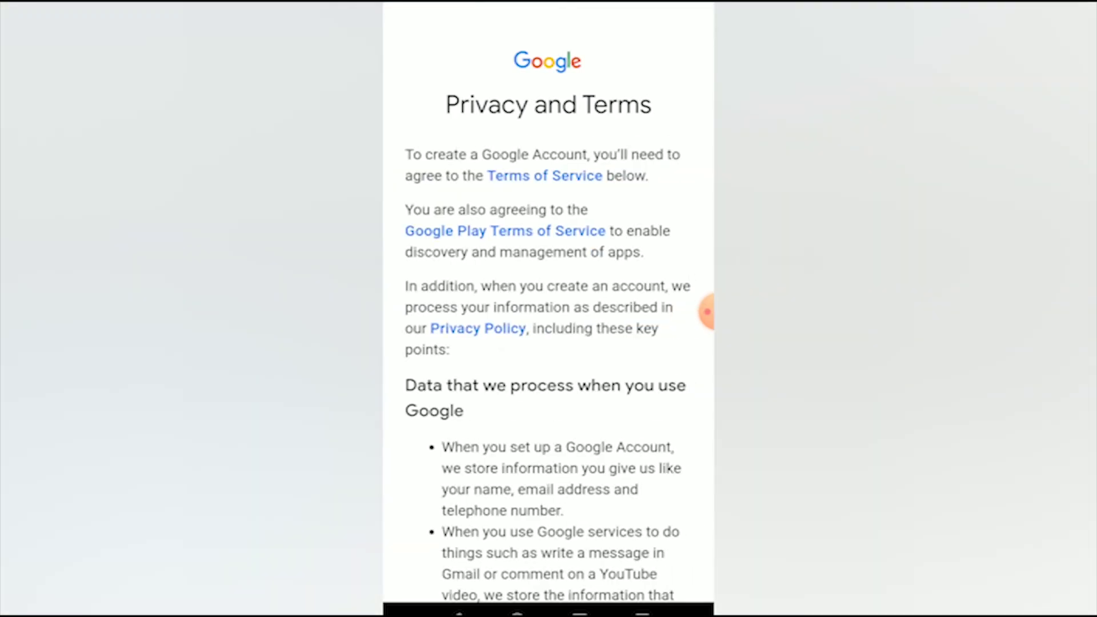
scroll(549, 309, "down", 5)
scroll(549, 309, "up", 5)
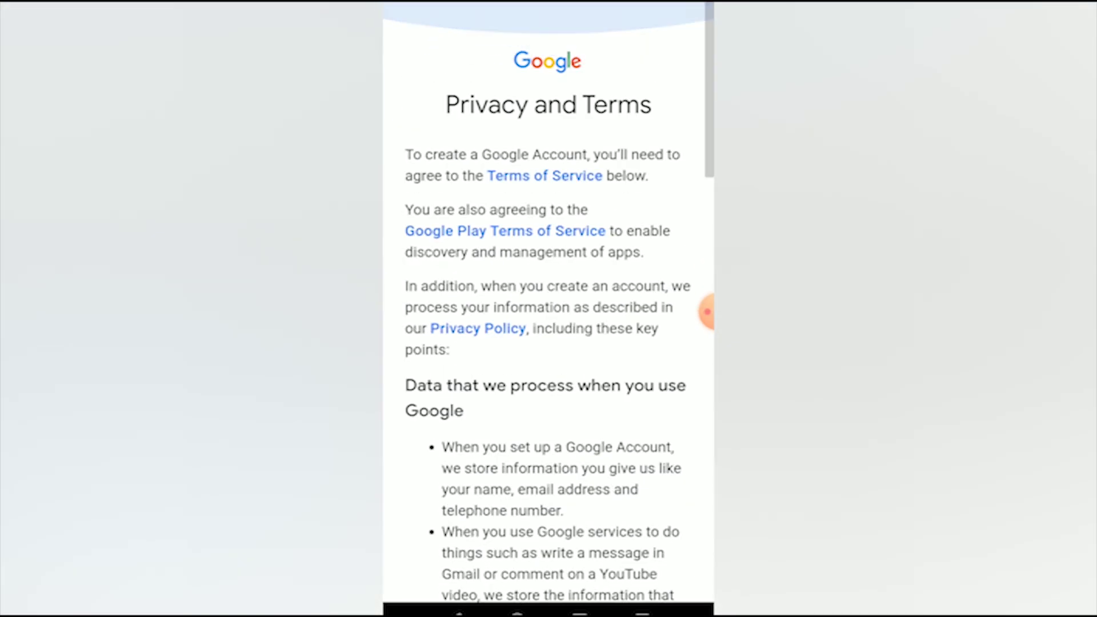
scroll(548, 308, "down", 10)
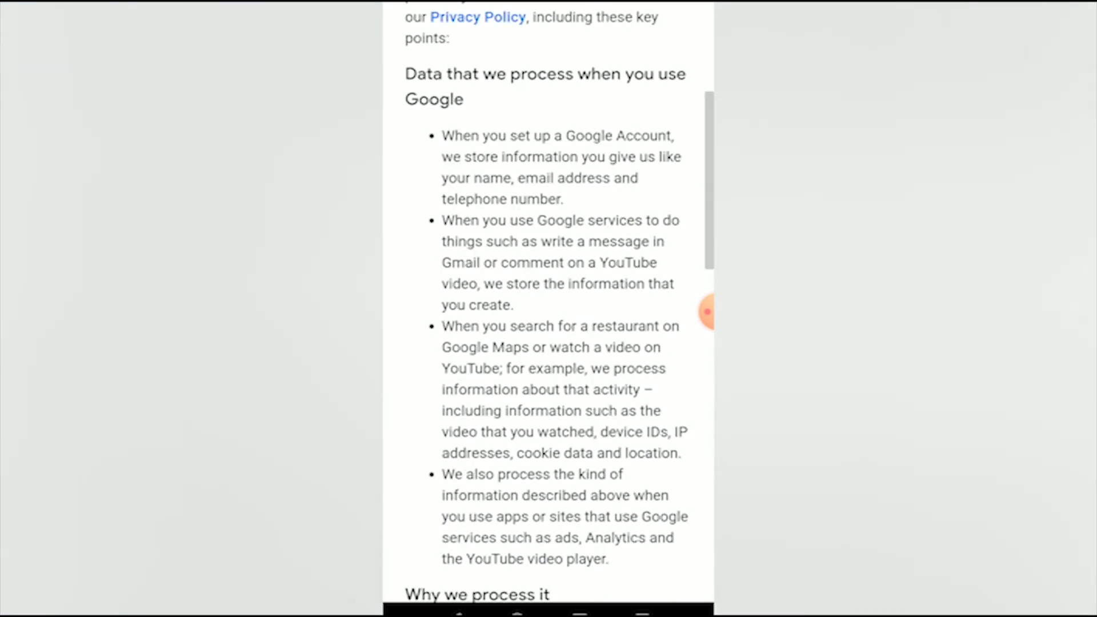
scroll(548, 309, "up", 10)
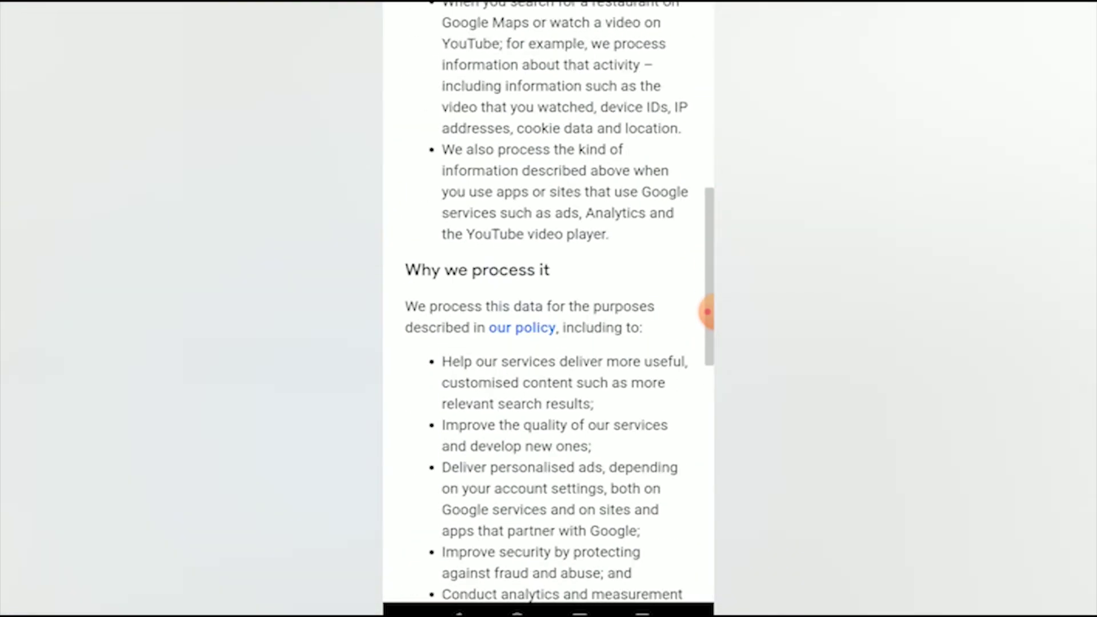
scroll(549, 308, "down", 11)
scroll(549, 309, "down", 5)
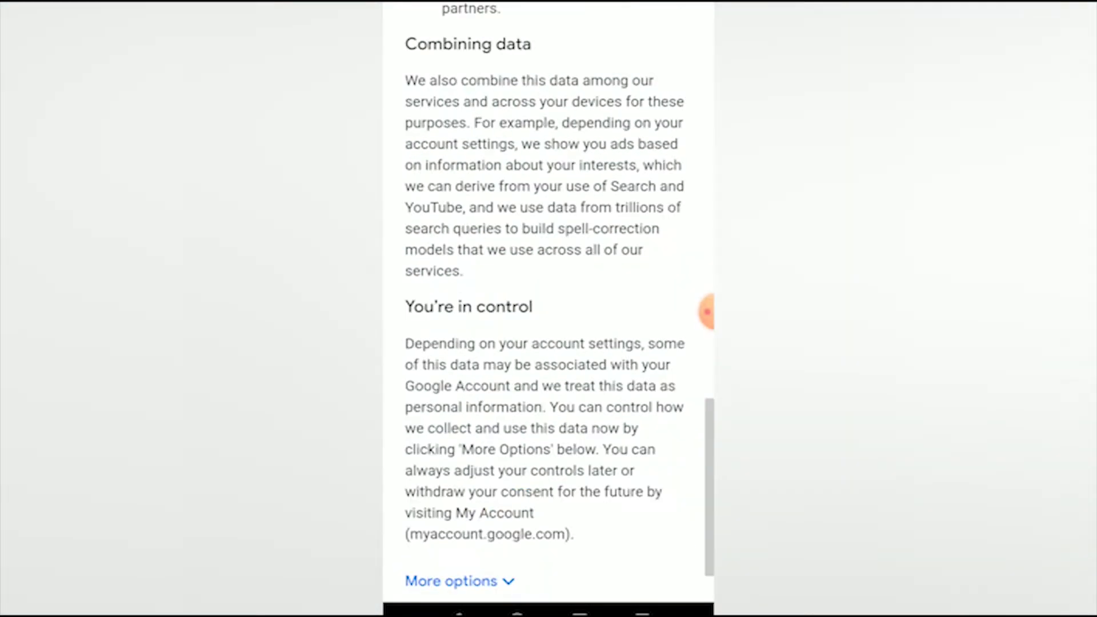
scroll(548, 309, "up", 13)
scroll(548, 309, "down", 15)
left_click(645, 561)
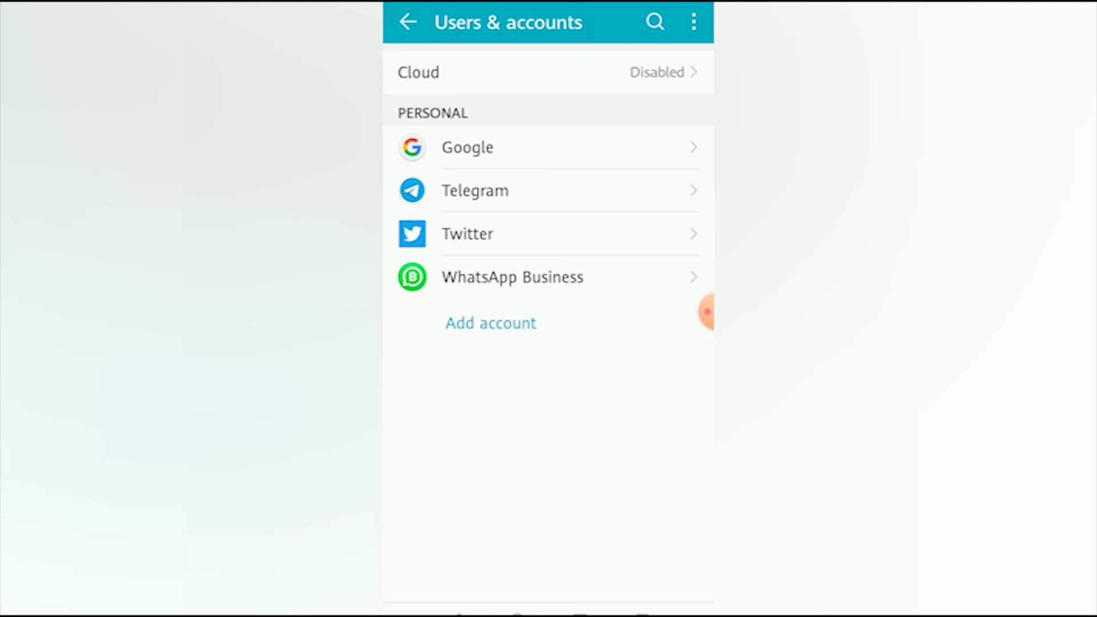
Check the new account's sync settings under Settings > Accounts > Google
key("Escape")
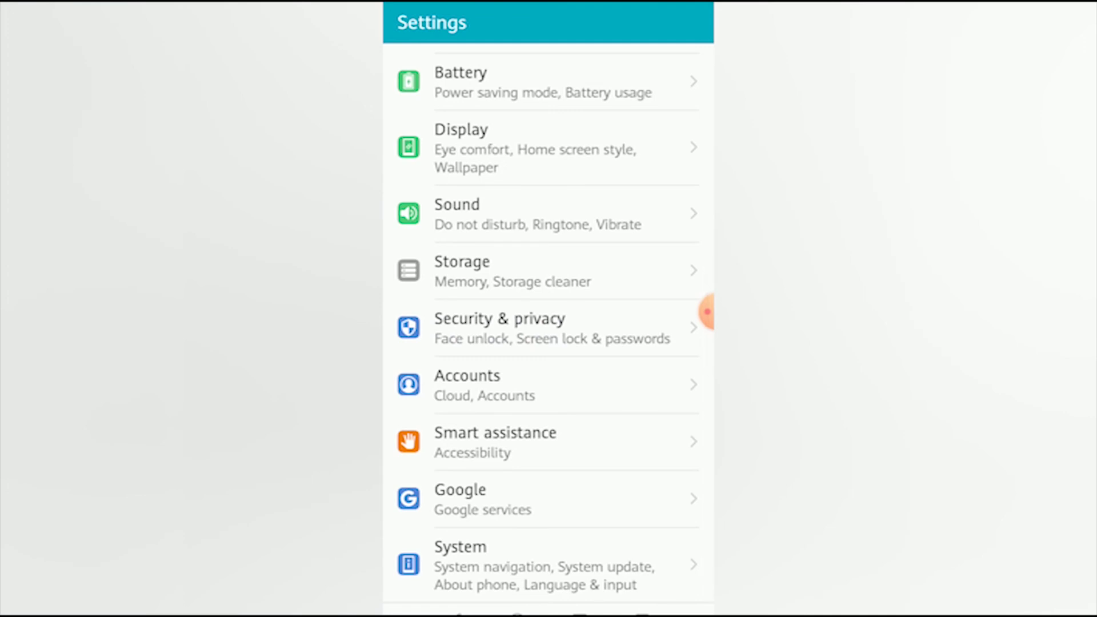
left_click(468, 384)
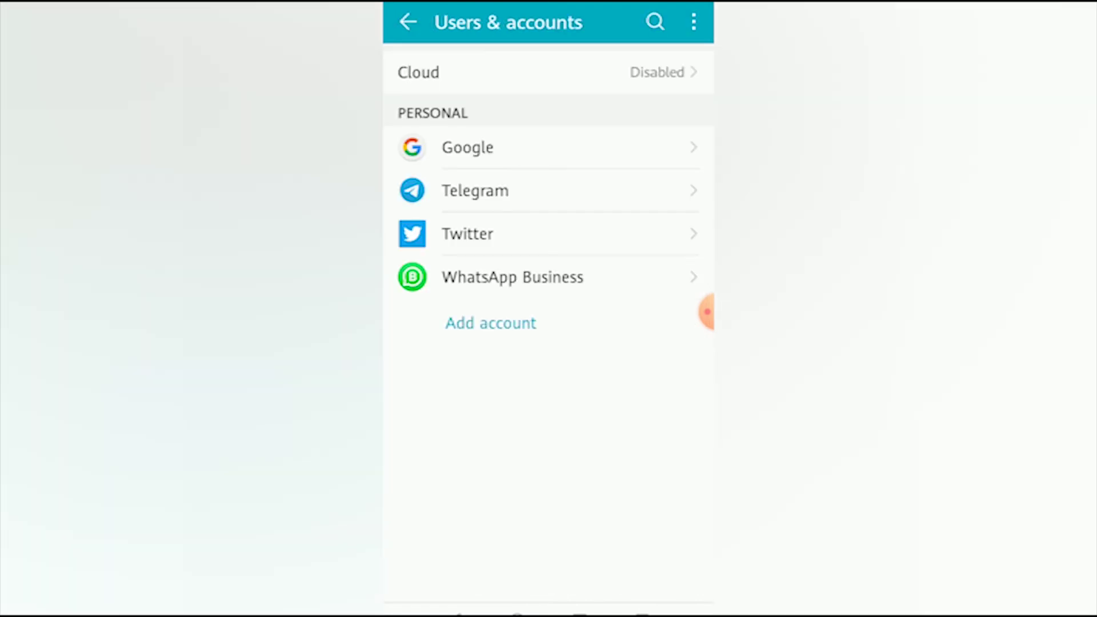
left_click(468, 148)
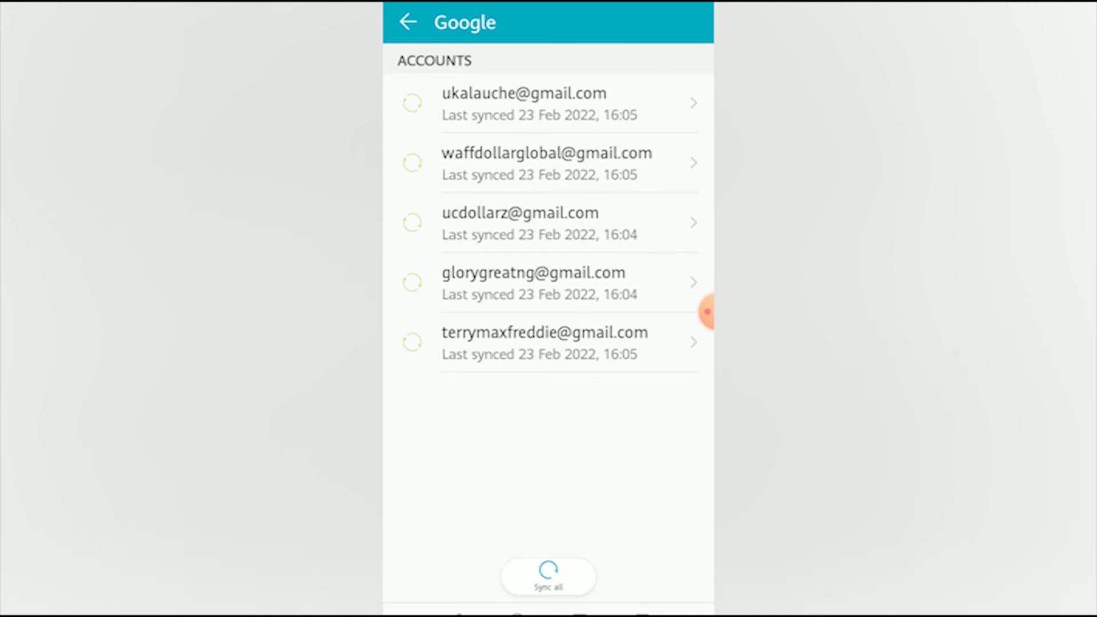
scroll(547, 229, "down", 1)
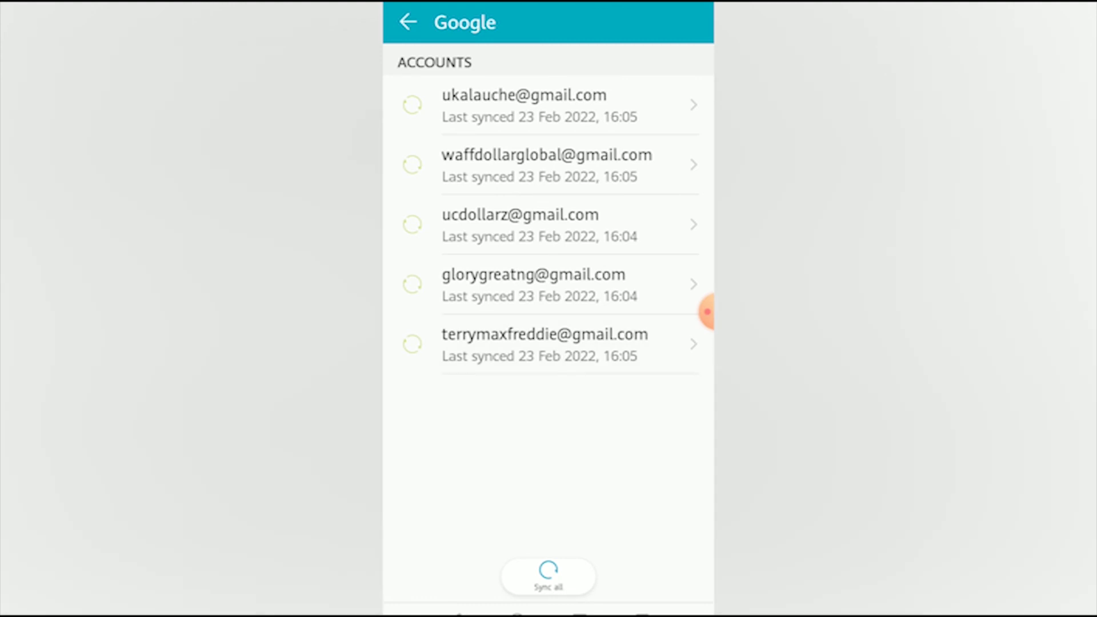
key("Escape")
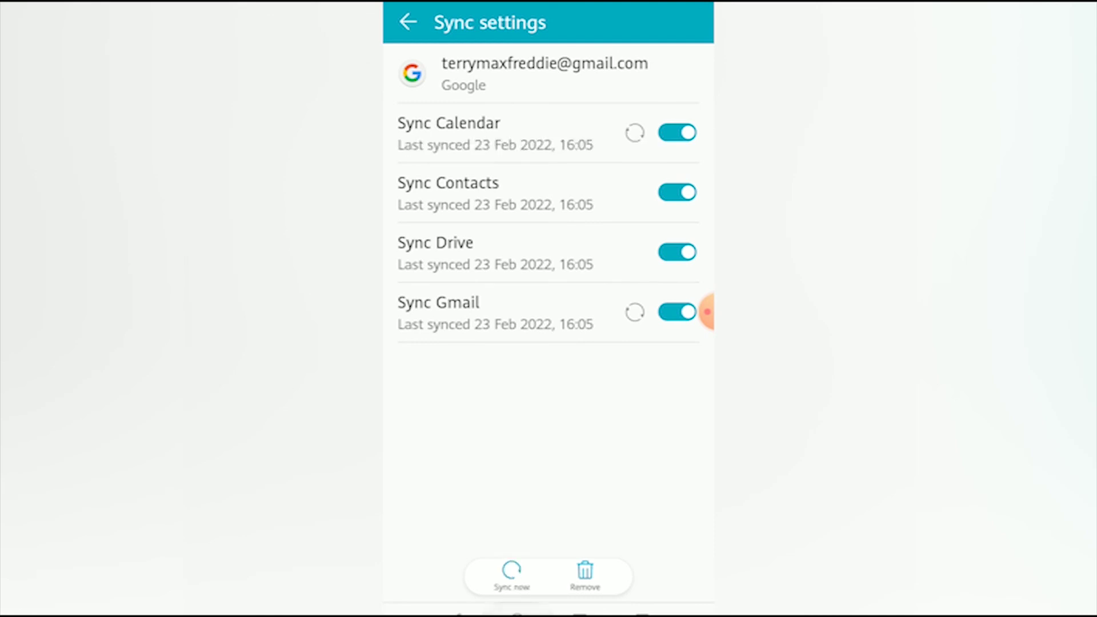
Leave Settings for the home screen and its app list
key("super")
scroll(549, 308, "down", 10)
scroll(548, 309, "up", 15)
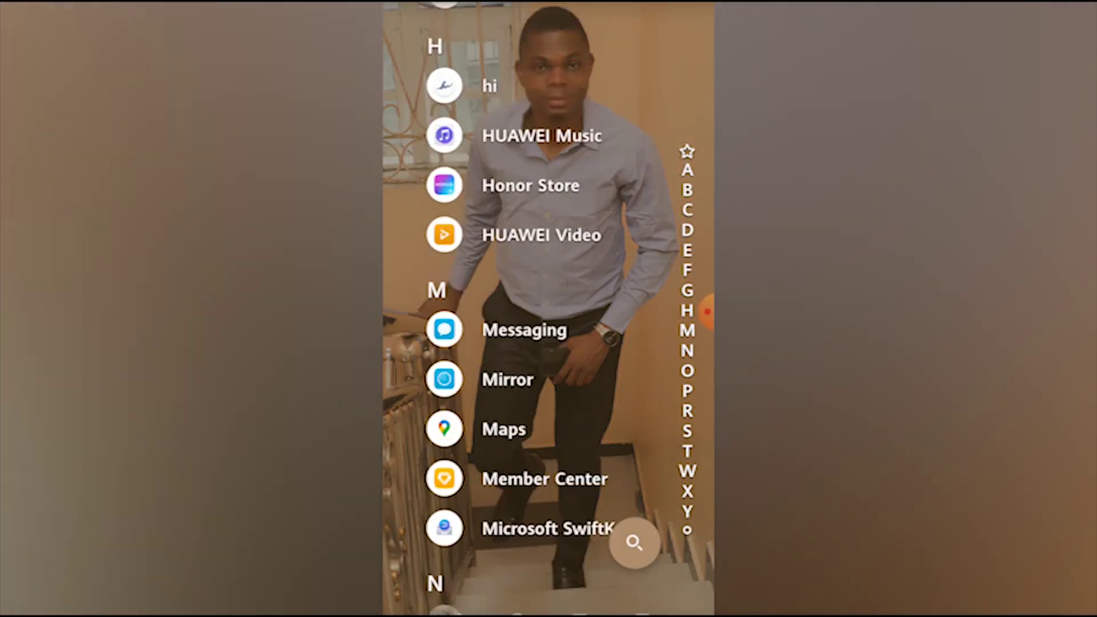
Find Gmail under G in the app drawer and launch it
scroll(549, 308, "down", 10)
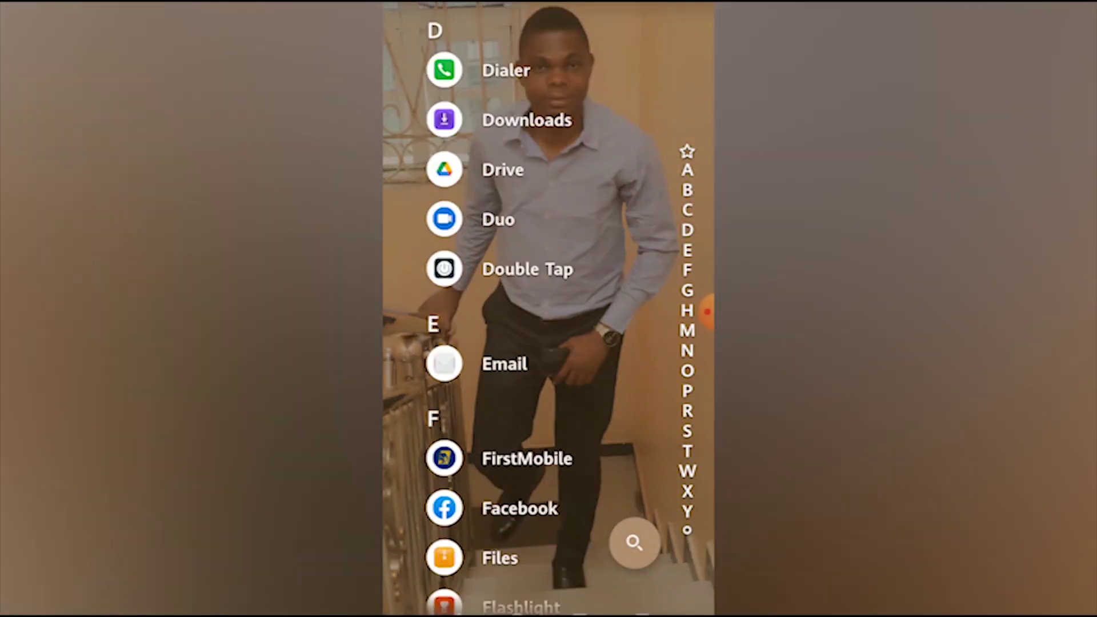
scroll(549, 308, "up", 8)
scroll(549, 309, "down", 3)
scroll(549, 309, "down", 8)
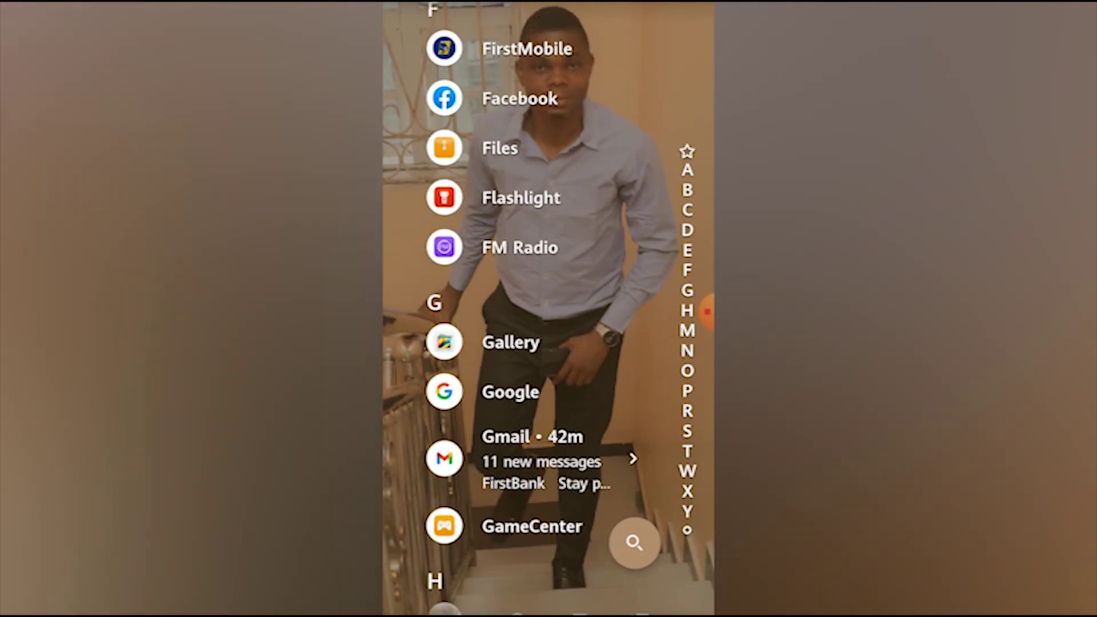
scroll(548, 309, "down", 2)
left_click(514, 342)
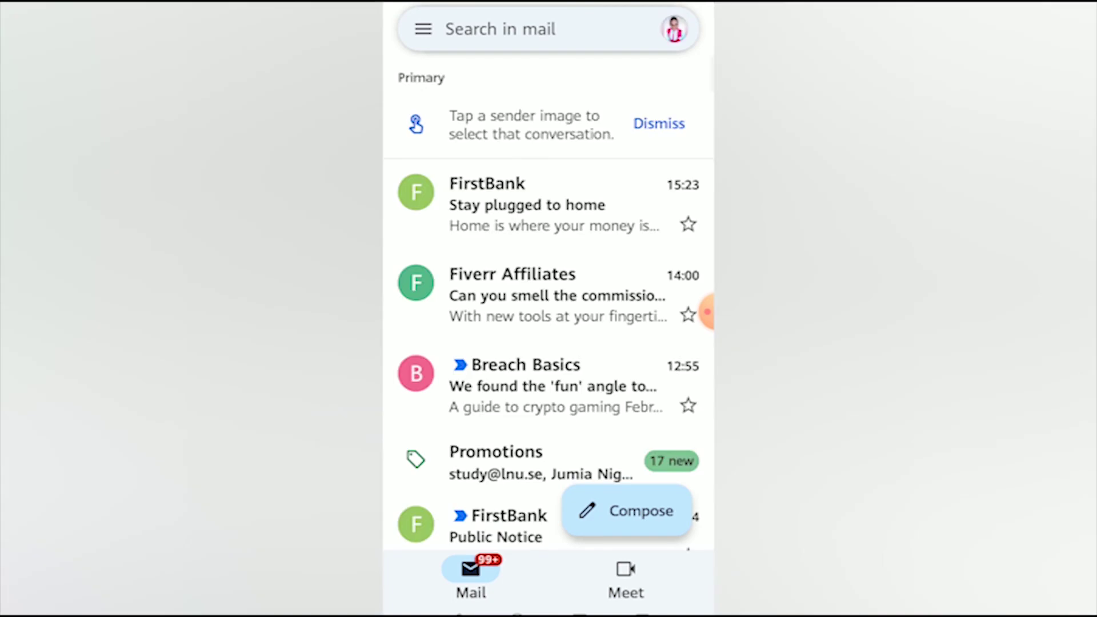
Switch Gmail to the newly created account from the profile account list and view its inbox
scroll(548, 309, "down", 15)
scroll(549, 308, "up", 15)
left_click(674, 29)
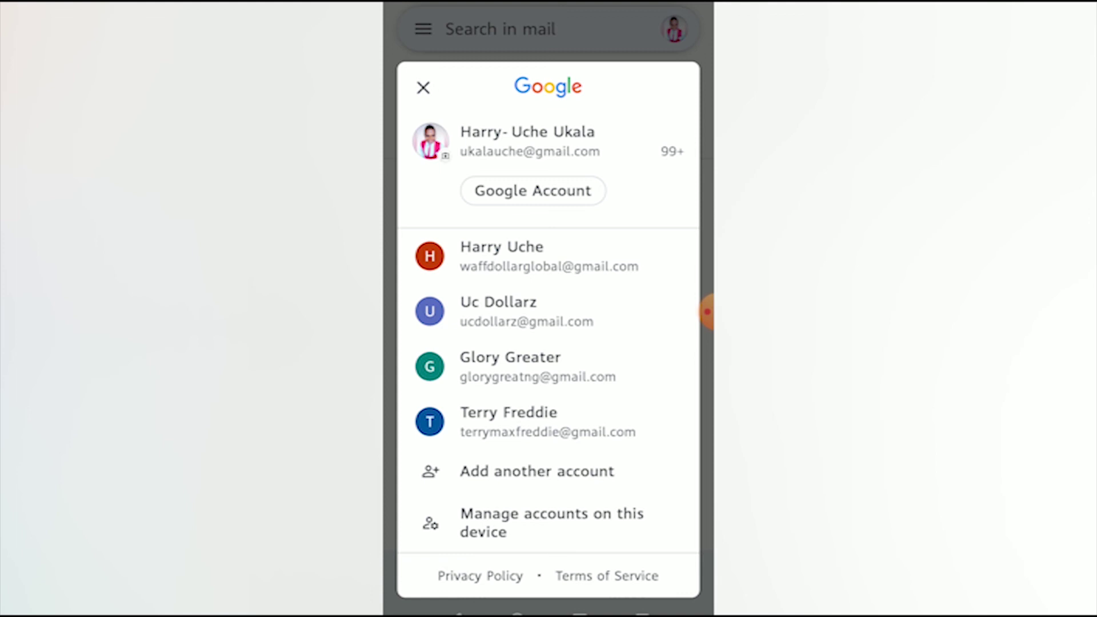
left_click(547, 422)
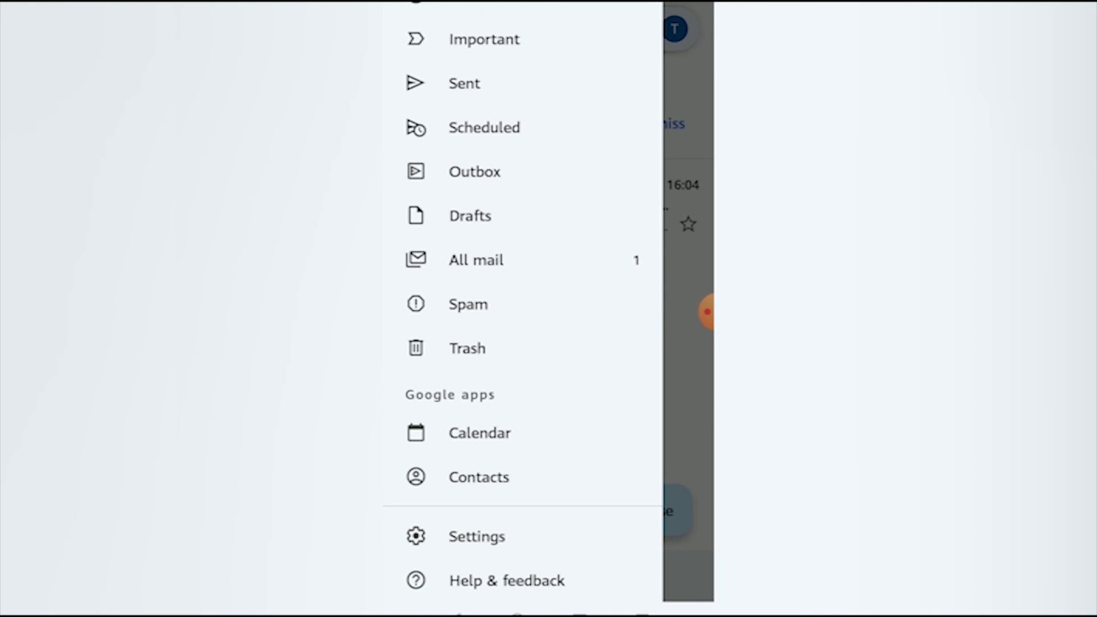
left_click(507, 581)
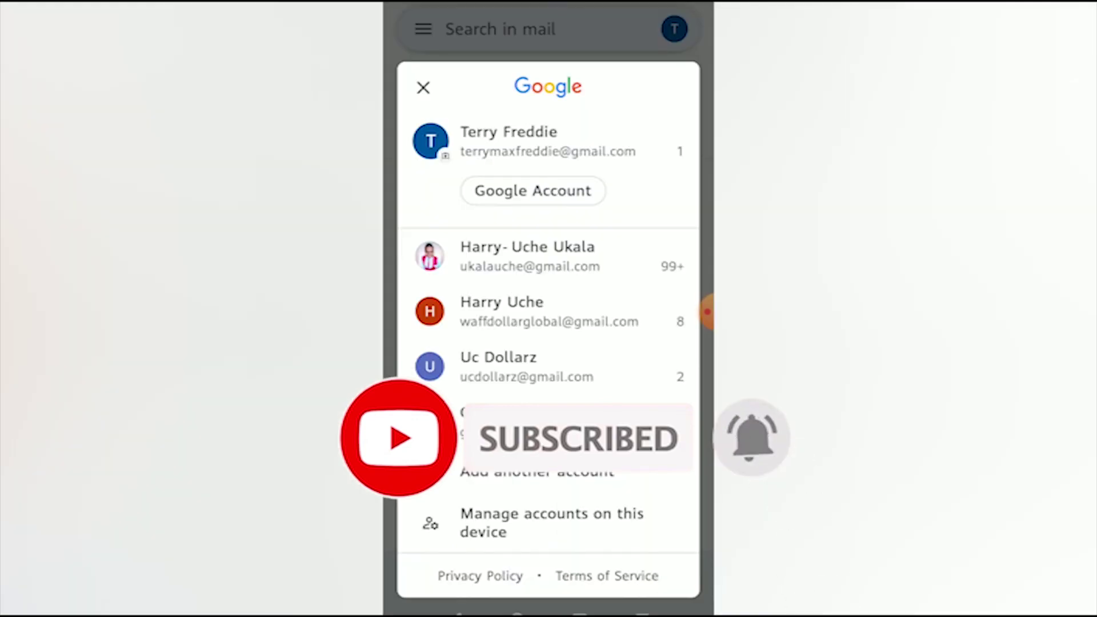
key("Escape")
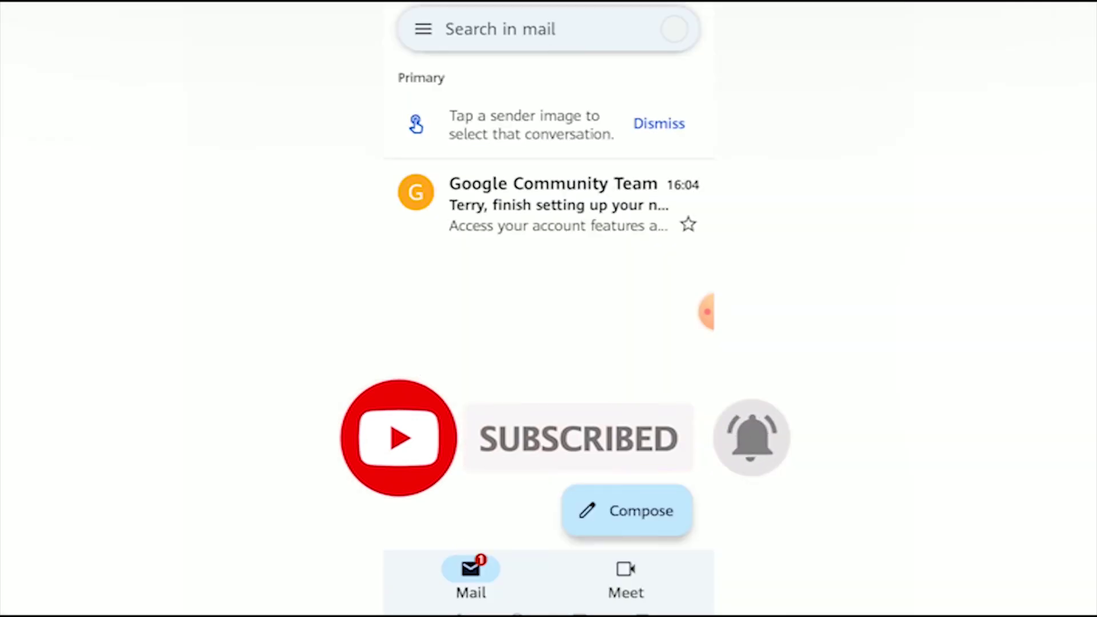